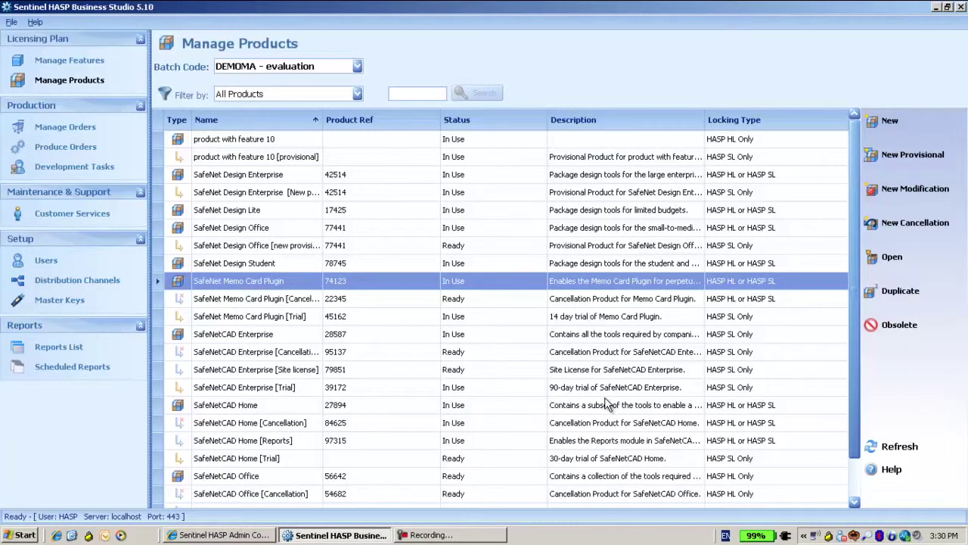
# Create product 'detachable one' with HASP SL Only locking and add the Reports feature
pyautogui.click(892, 123)
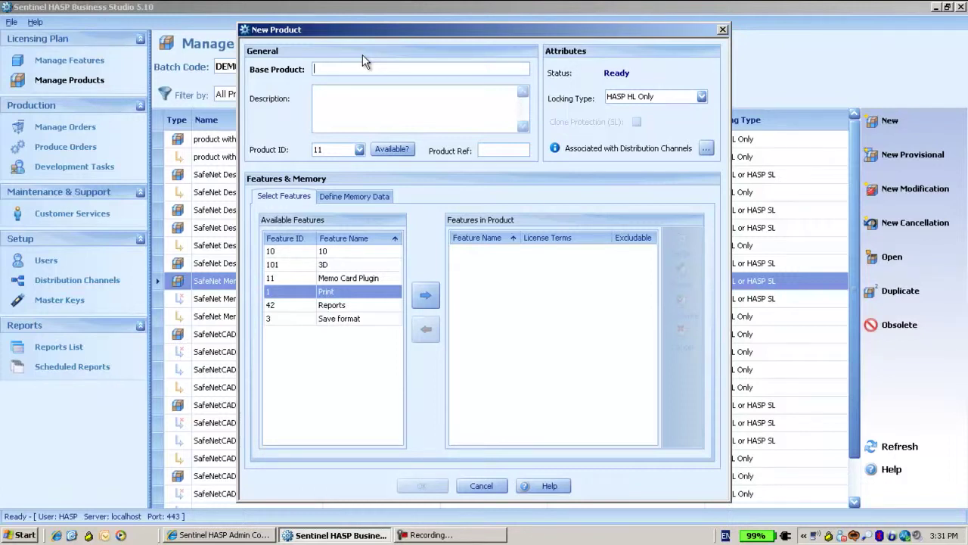
pyautogui.write('detachable one')
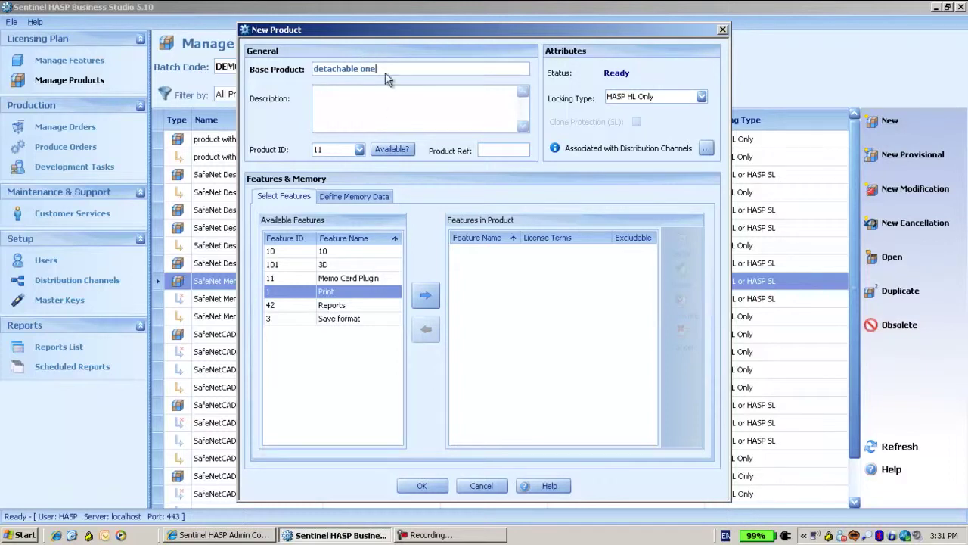
pyautogui.click(702, 98)
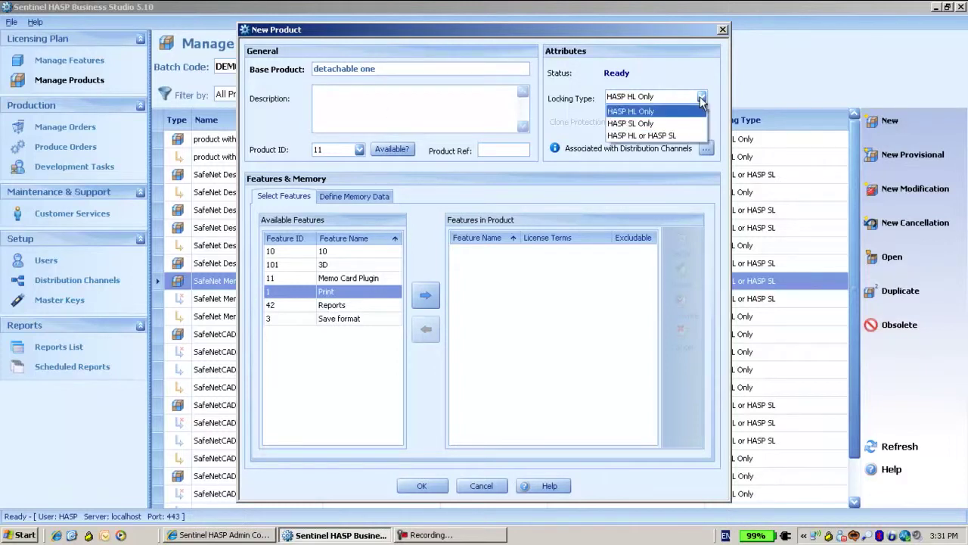
pyautogui.click(673, 124)
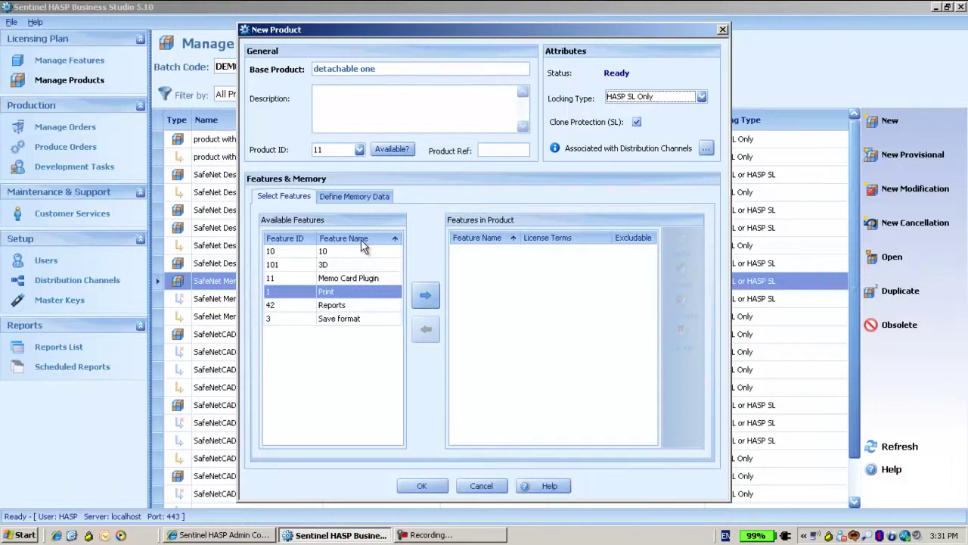
pyautogui.click(390, 292)
pyautogui.click(413, 291)
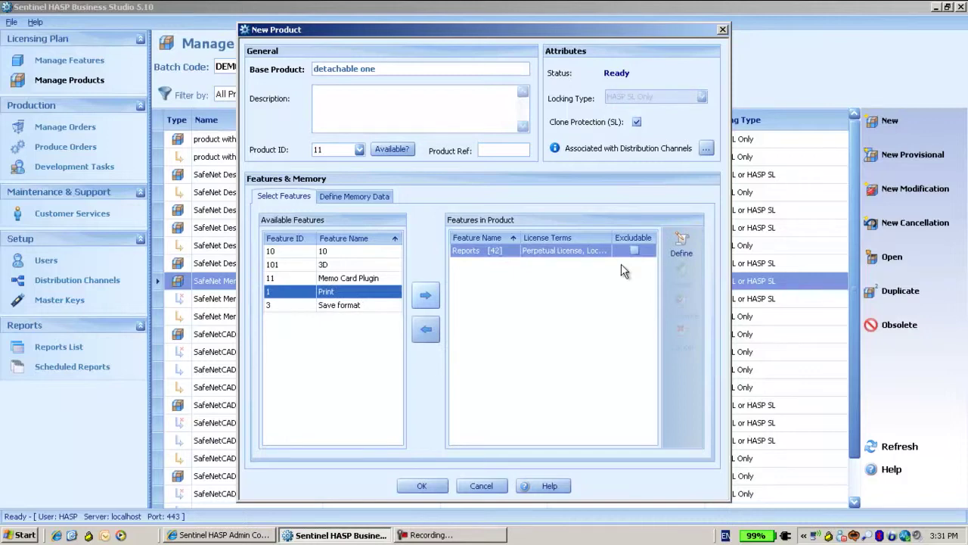
pyautogui.click(685, 246)
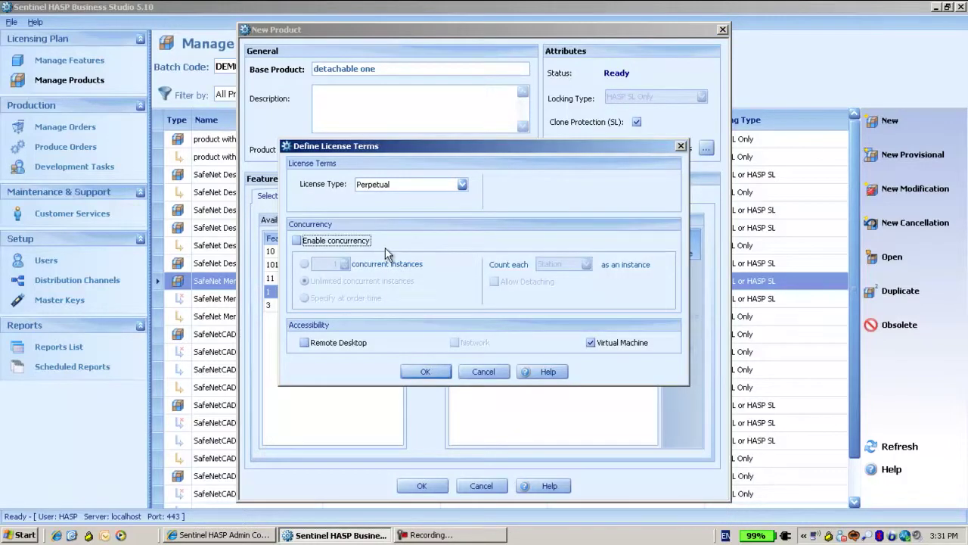
# Give Reports perpetual concurrency limited to 10 instances with detaching allowed, and save the product
pyautogui.click(310, 240)
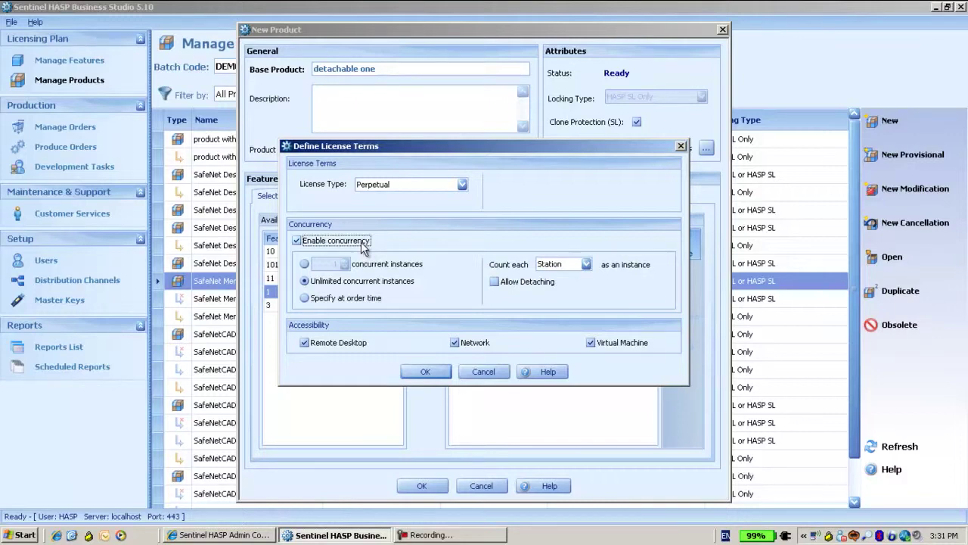
pyautogui.click(297, 241)
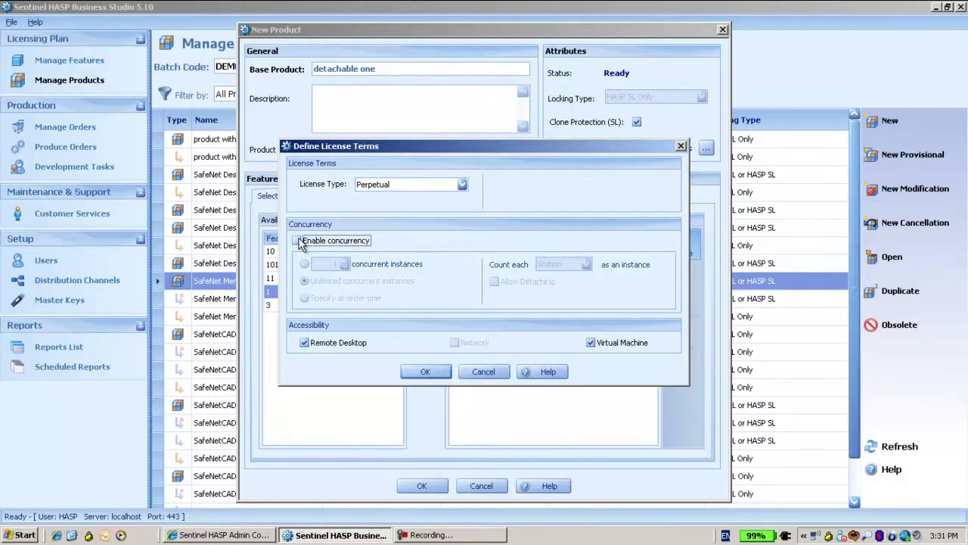
pyautogui.click(297, 240)
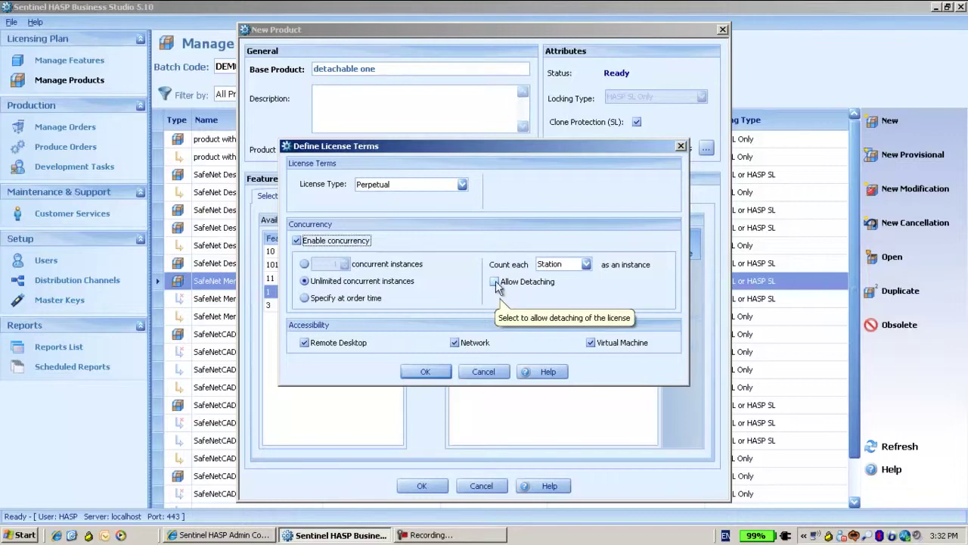
pyautogui.click(495, 283)
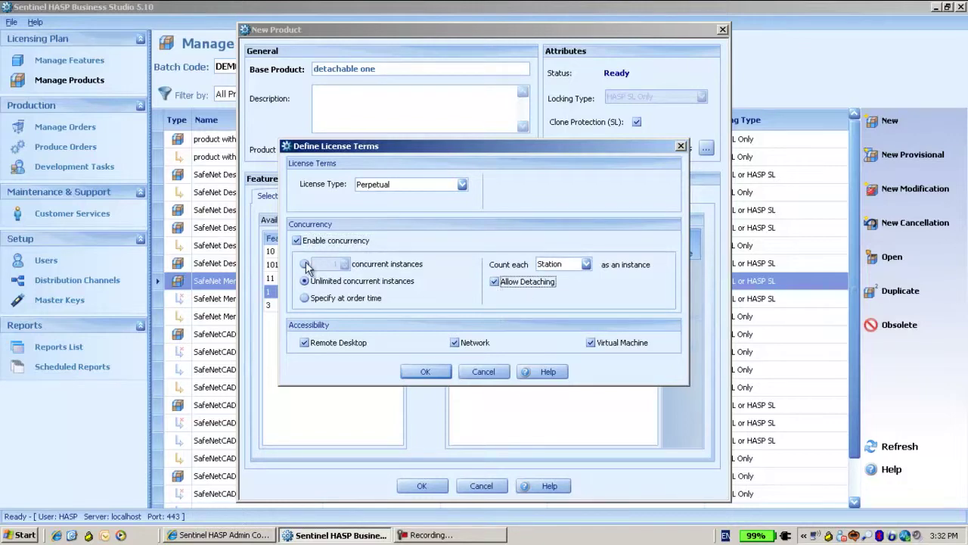
pyautogui.click(304, 264)
pyautogui.click(341, 263)
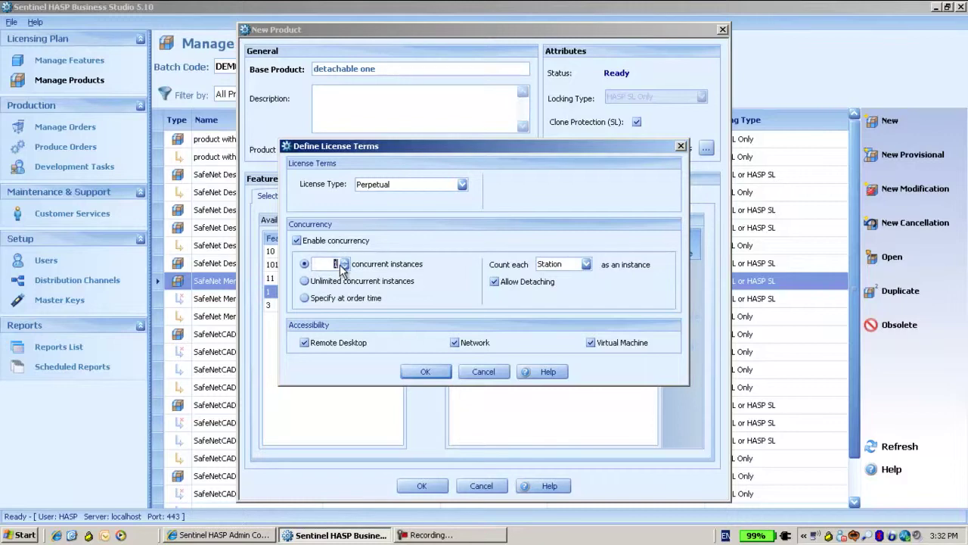
pyautogui.write('10')
pyautogui.click(423, 374)
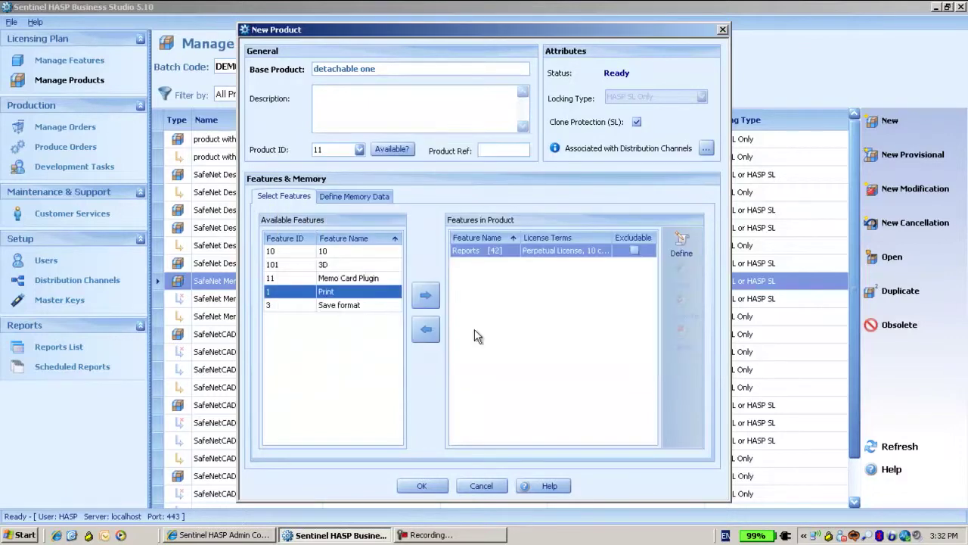
pyautogui.click(422, 488)
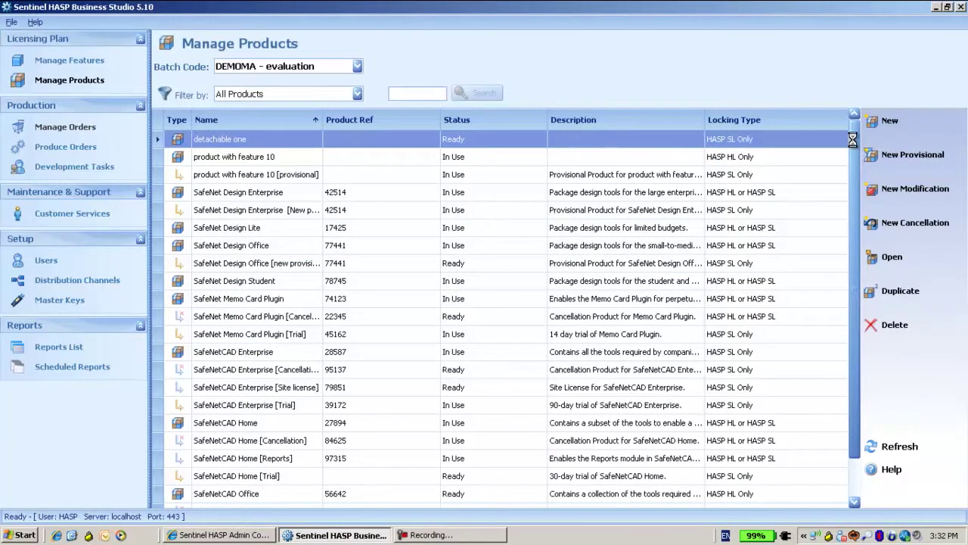
# Draft a new production order of type HASP Update, then switch to the Admin Control Center
pyautogui.click(882, 126)
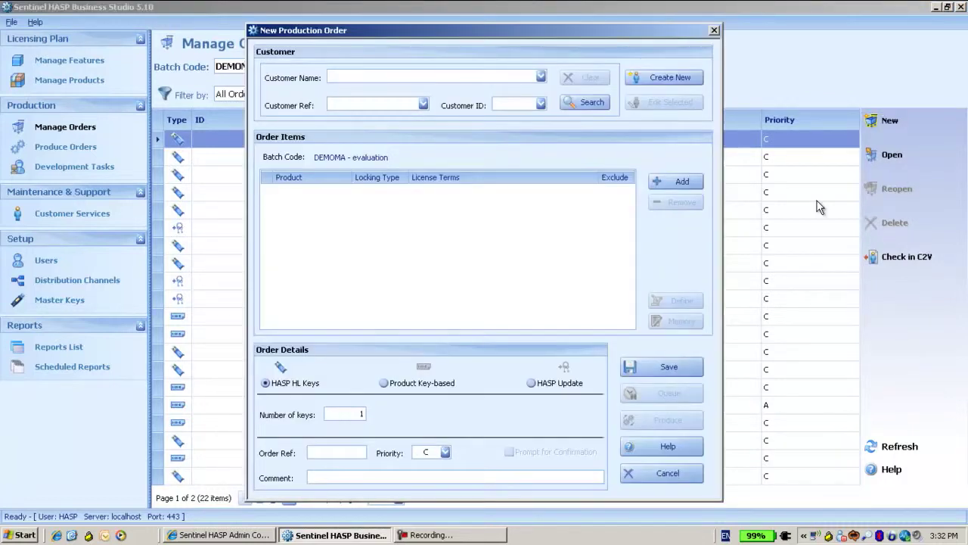
pyautogui.click(546, 386)
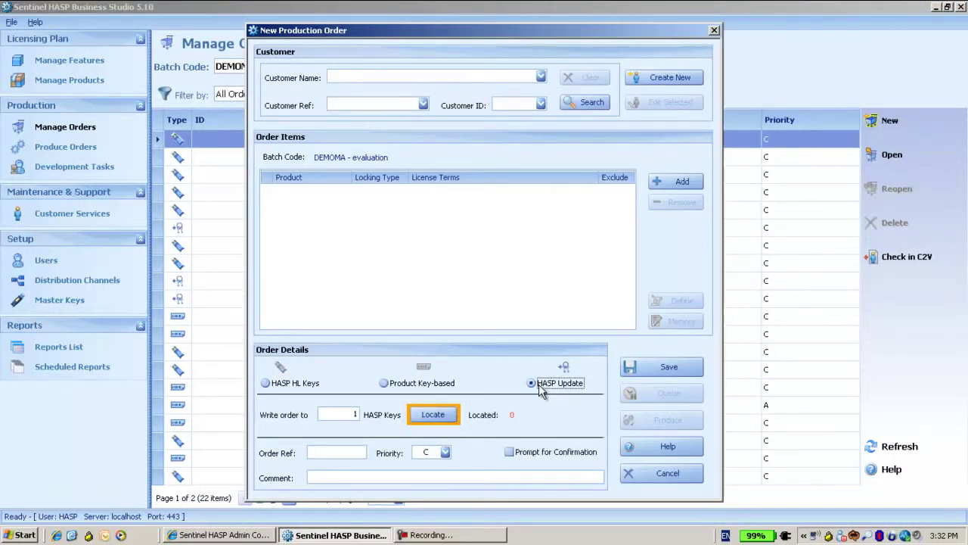
pyautogui.click(219, 535)
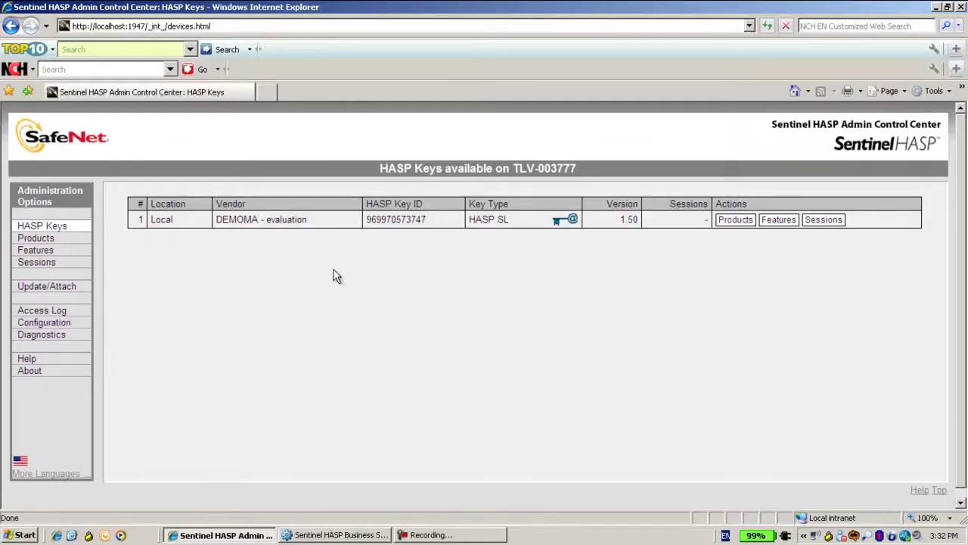
# View the products on the local SL key, then return to the HASP Keys list
pyautogui.moveTo(484, 226)
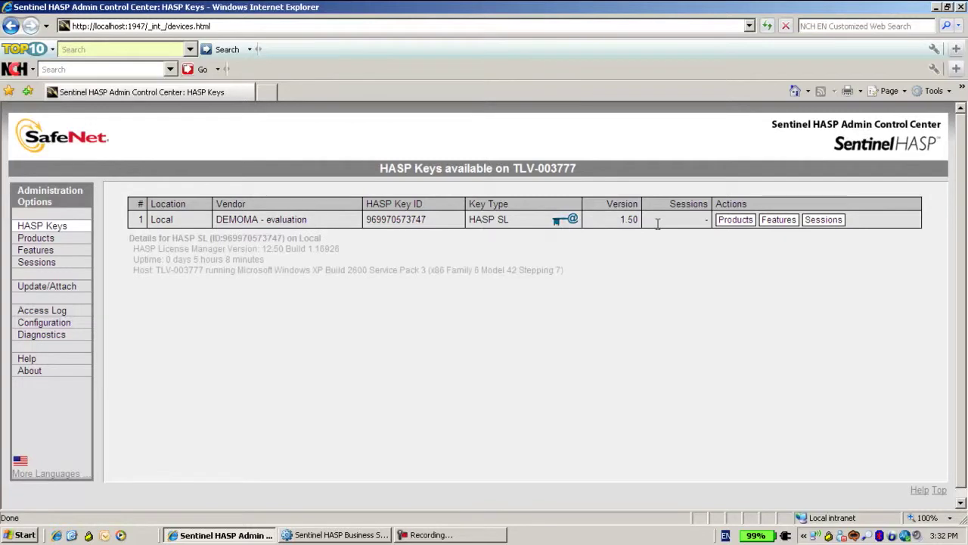
pyautogui.click(737, 221)
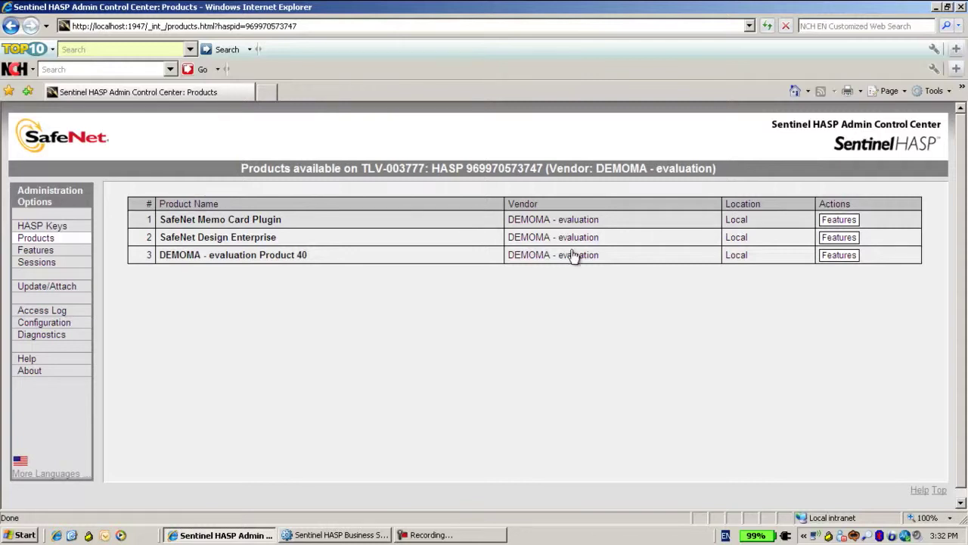
pyautogui.click(57, 227)
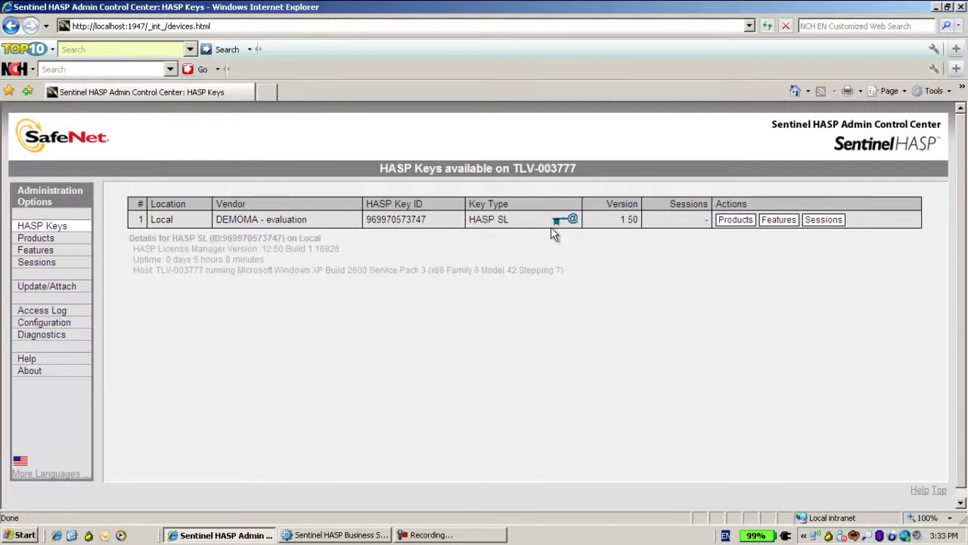
# Copy the key's HASP Key ID and return to the production order
pyautogui.moveTo(400, 220)
pyautogui.doubleClick(399, 220)
pyautogui.rightClick(404, 229)
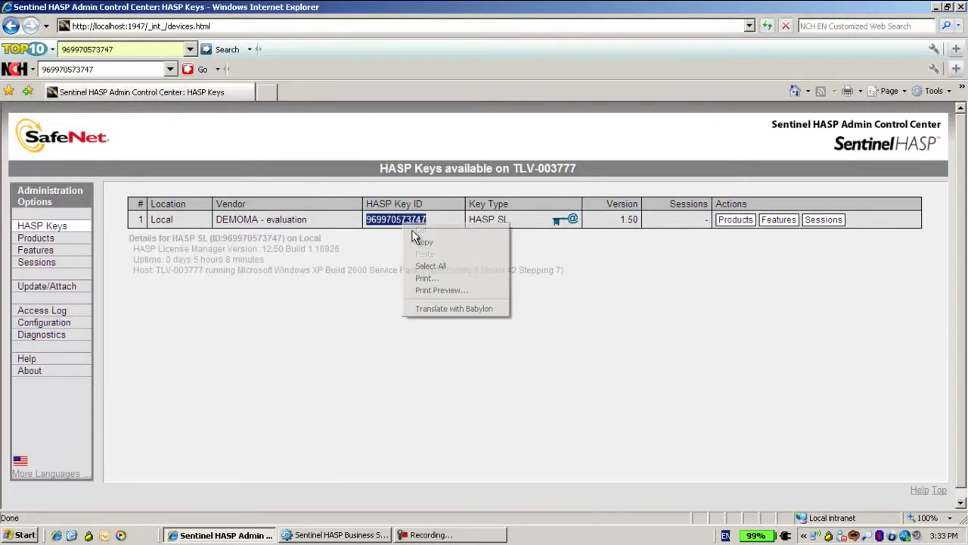
pyautogui.click(424, 241)
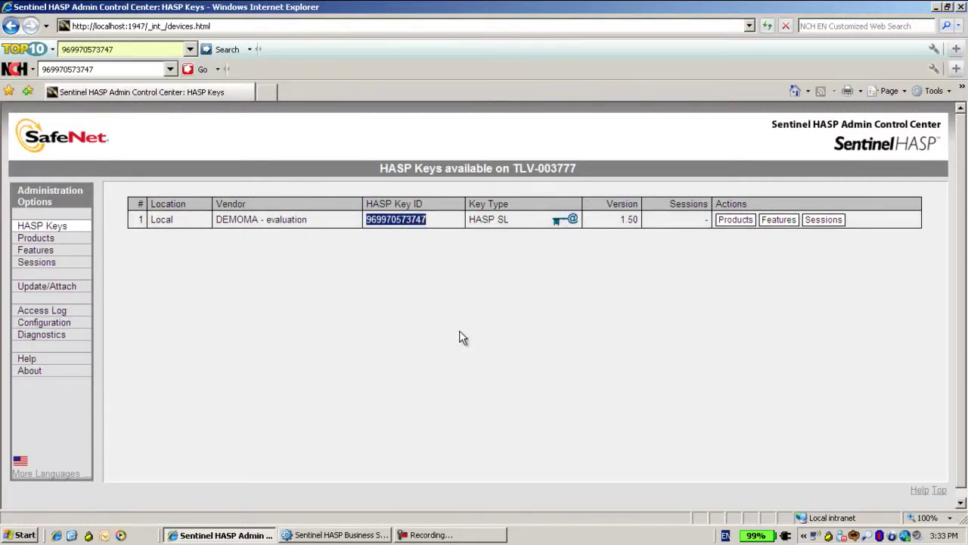
pyautogui.click(341, 535)
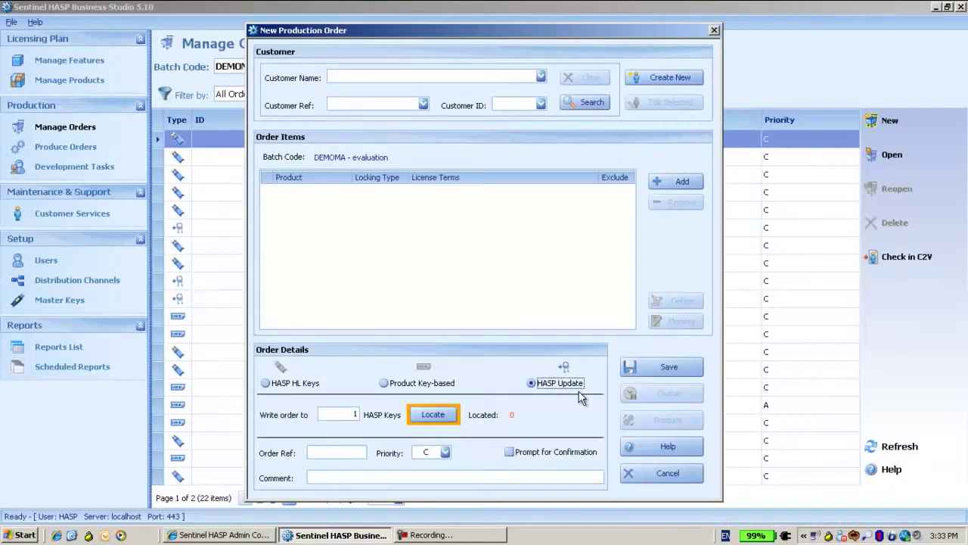
pyautogui.click(432, 415)
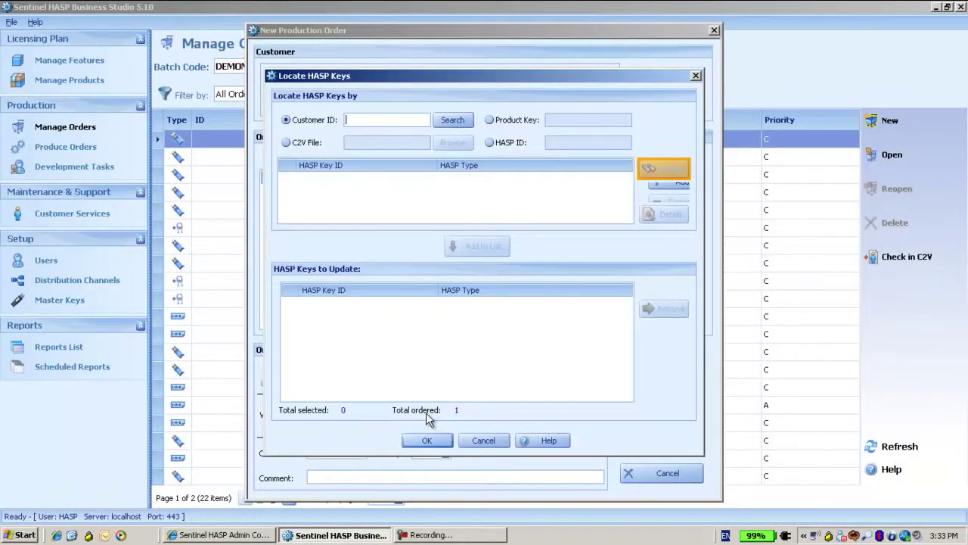
pyautogui.click(496, 142)
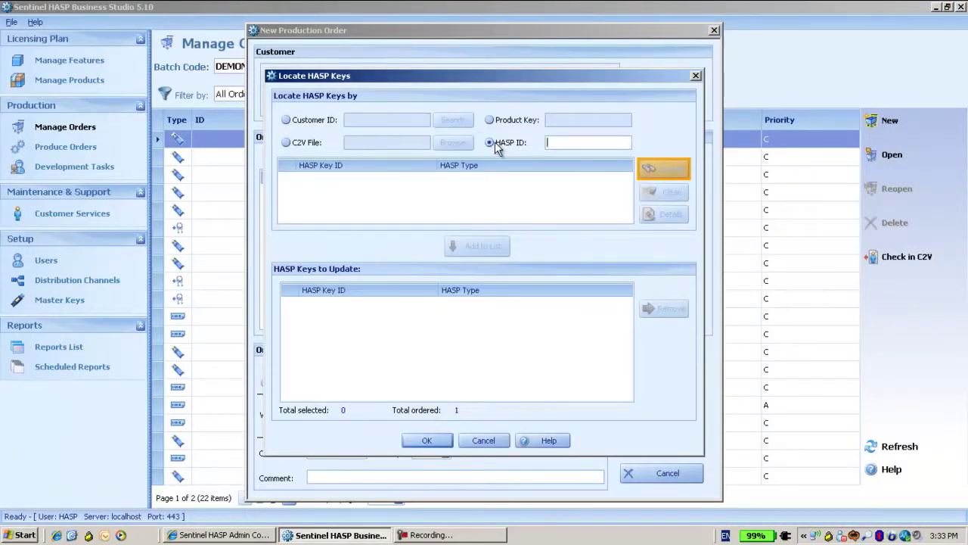
pyautogui.rightClick(601, 142)
pyautogui.click(629, 204)
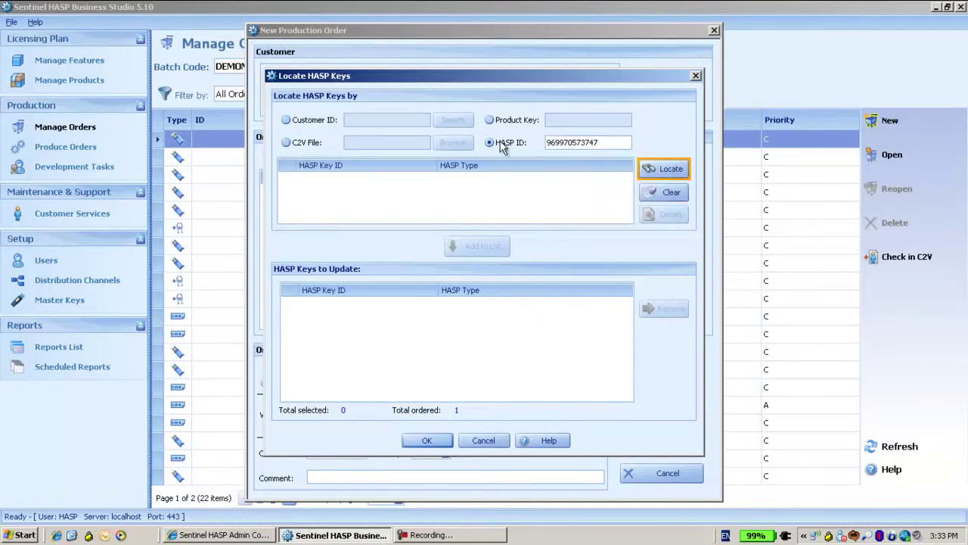
pyautogui.click(663, 172)
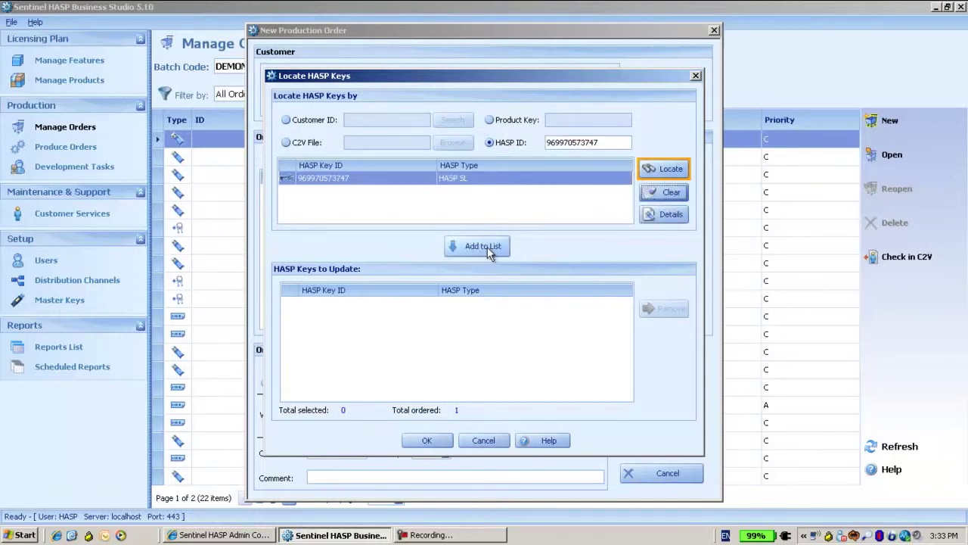
pyautogui.click(488, 248)
pyautogui.click(428, 440)
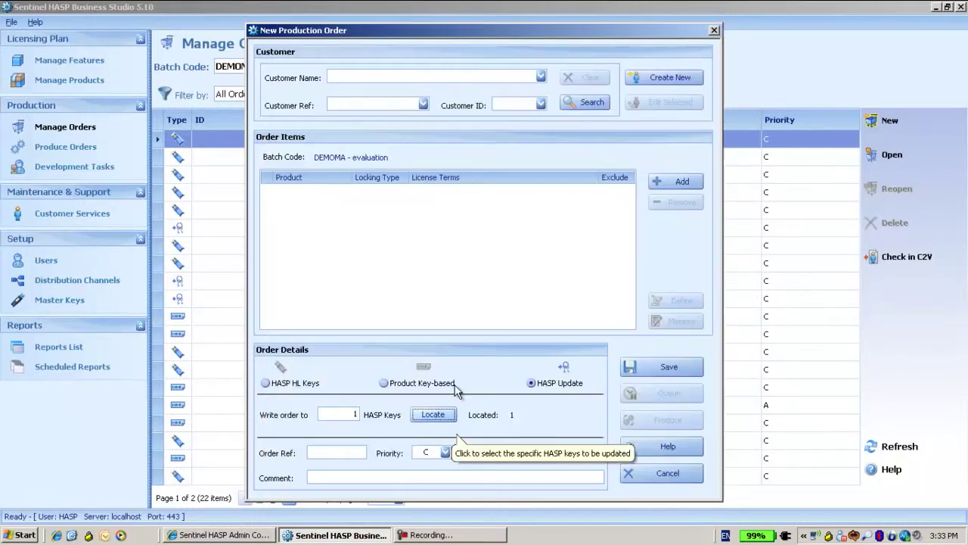
# Add the detachable one product to the order and begin producing the update
pyautogui.click(672, 183)
pyautogui.click(332, 208)
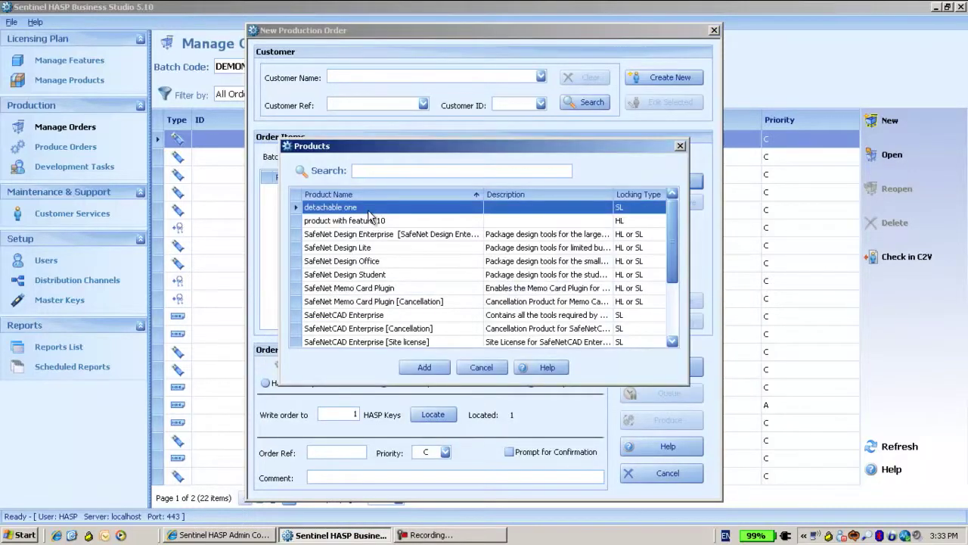
pyautogui.click(424, 369)
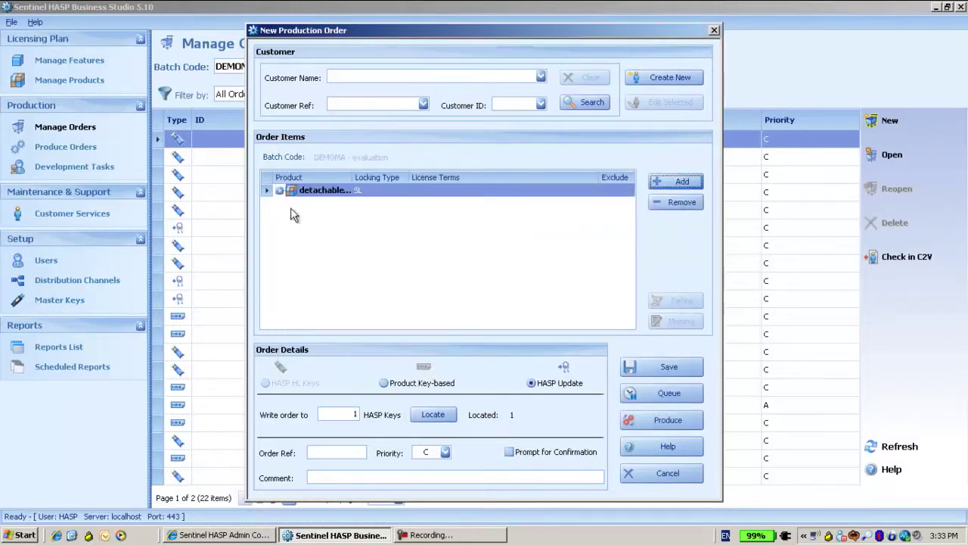
pyautogui.click(657, 422)
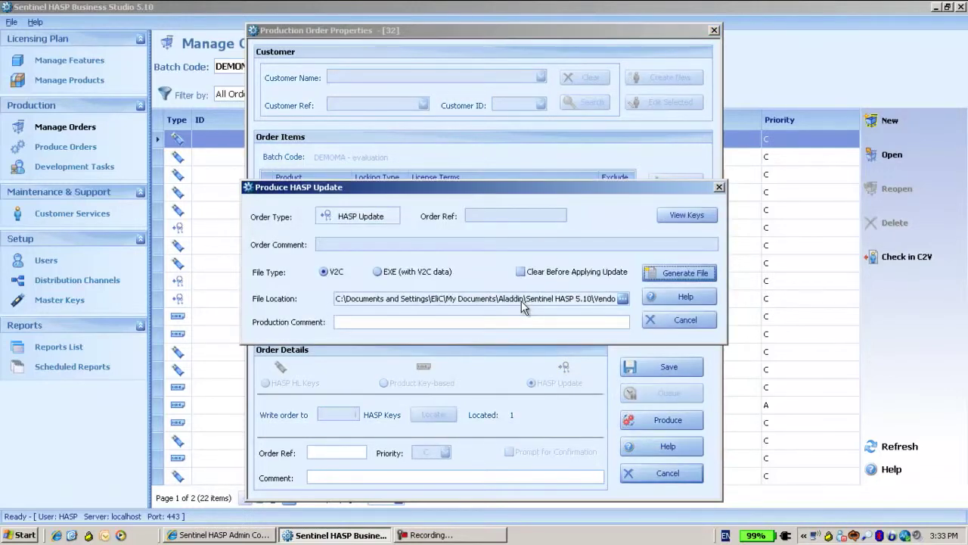
# Generate the V2C update file to the Desktop, then minimise Business Studio and the browser
pyautogui.click(625, 297)
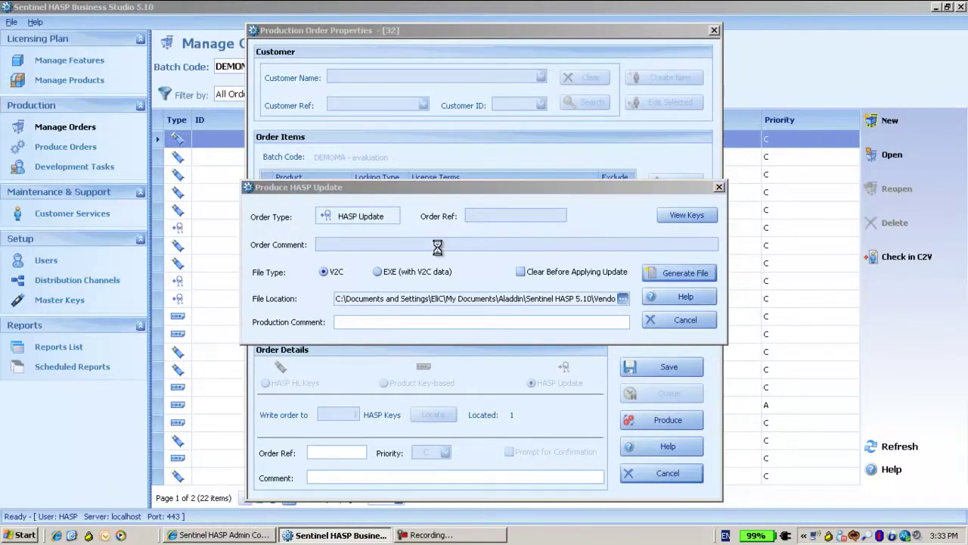
pyautogui.moveTo(575, 271); pyautogui.dragTo(574, 225)
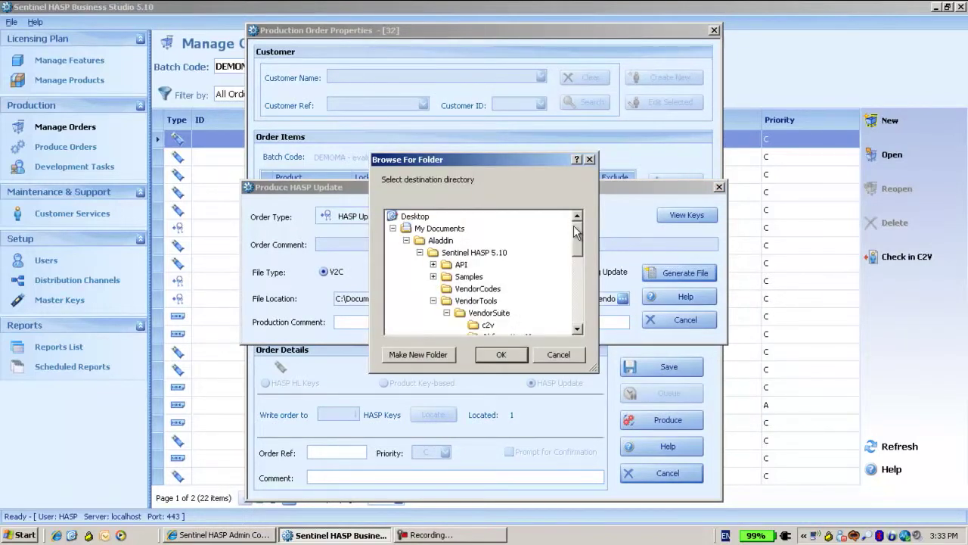
pyautogui.click(412, 218)
pyautogui.click(500, 354)
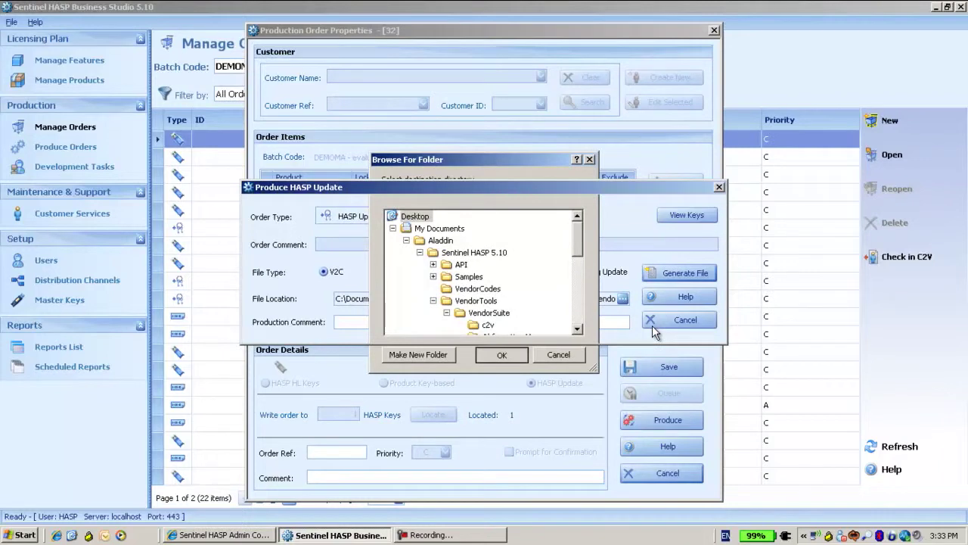
pyautogui.click(672, 277)
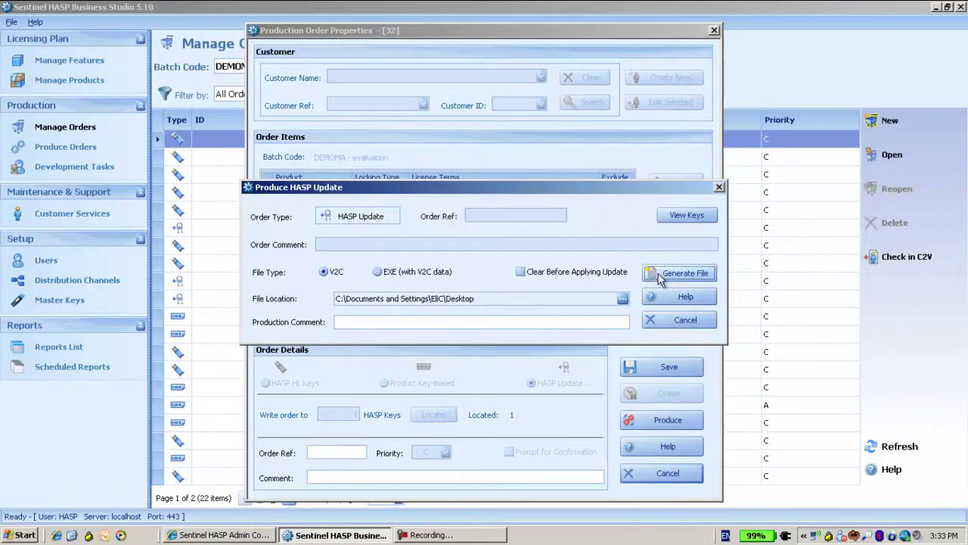
pyautogui.click(486, 303)
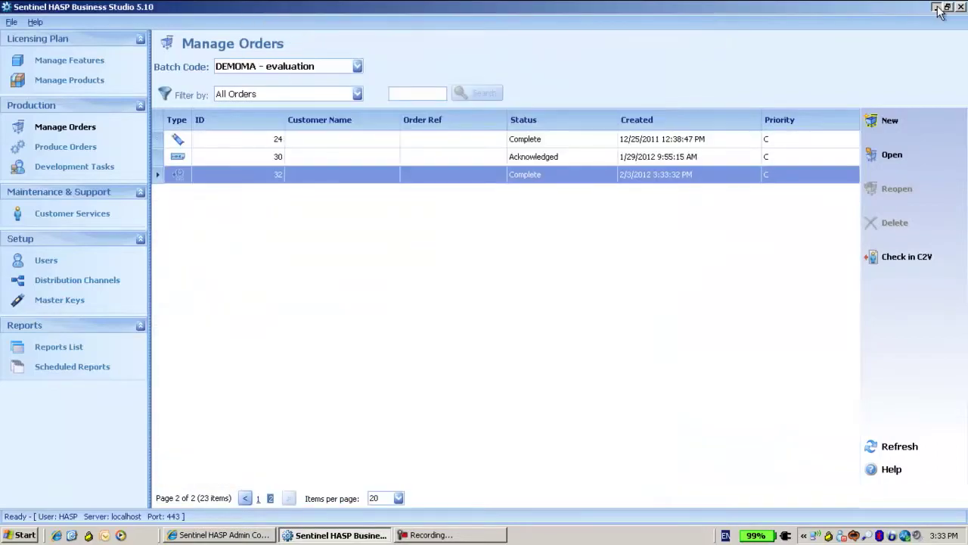
pyautogui.click(937, 8)
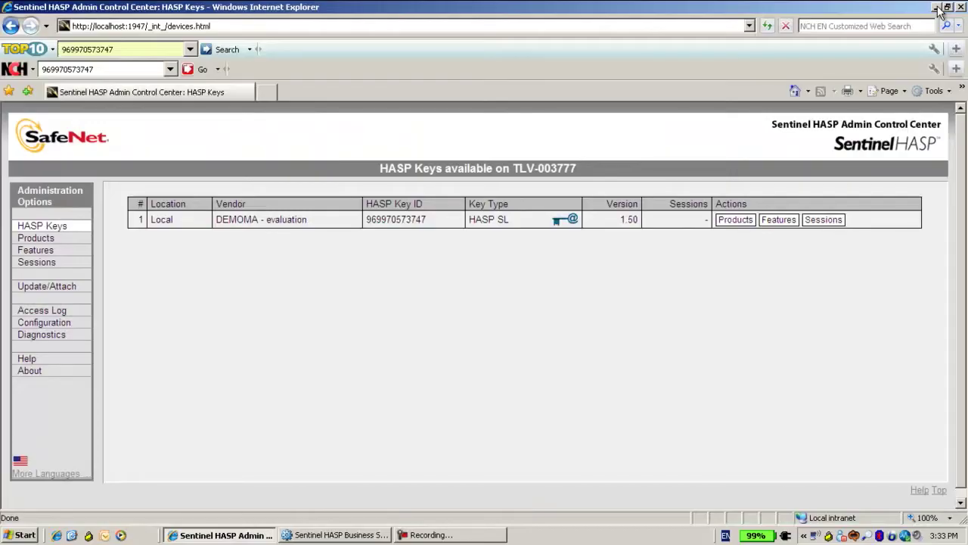
pyautogui.click(937, 9)
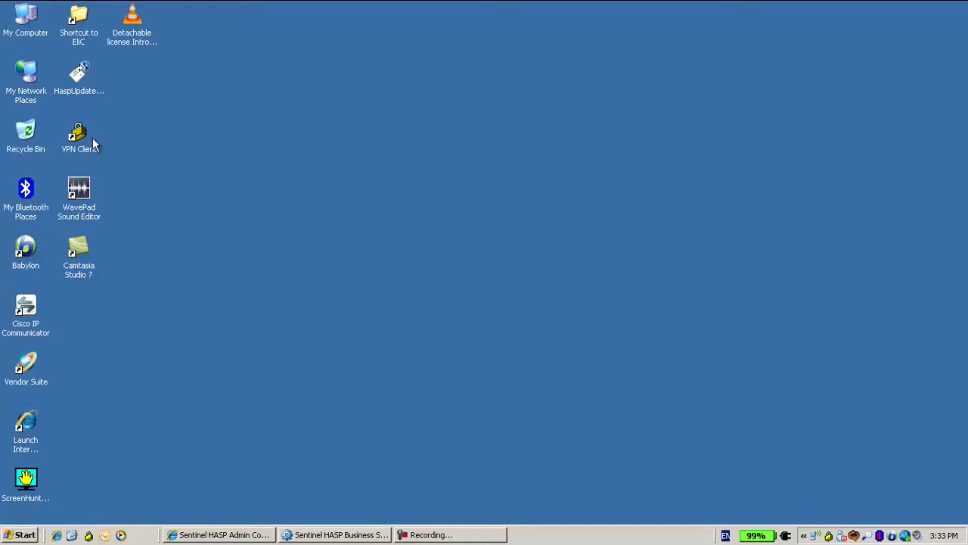
# Apply HaspUpdate_32_969970573747.v2c to the key in RUS, then restore the Admin Control Center
pyautogui.doubleClick(79, 76)
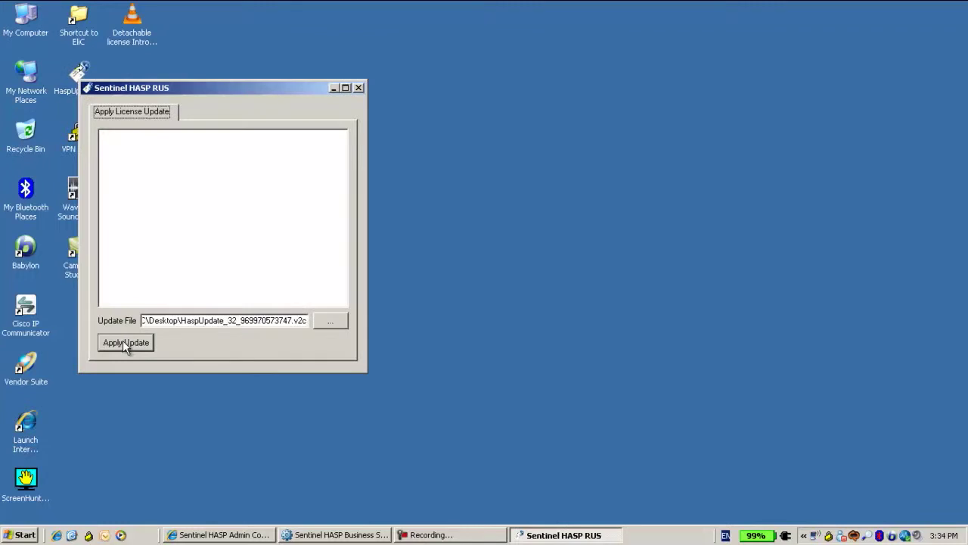
pyautogui.click(126, 345)
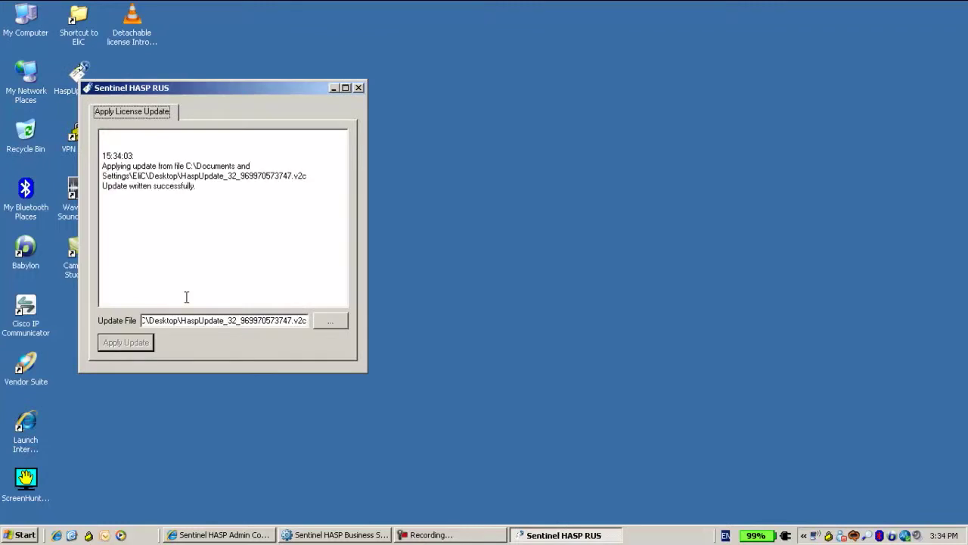
pyautogui.click(359, 87)
pyautogui.click(219, 535)
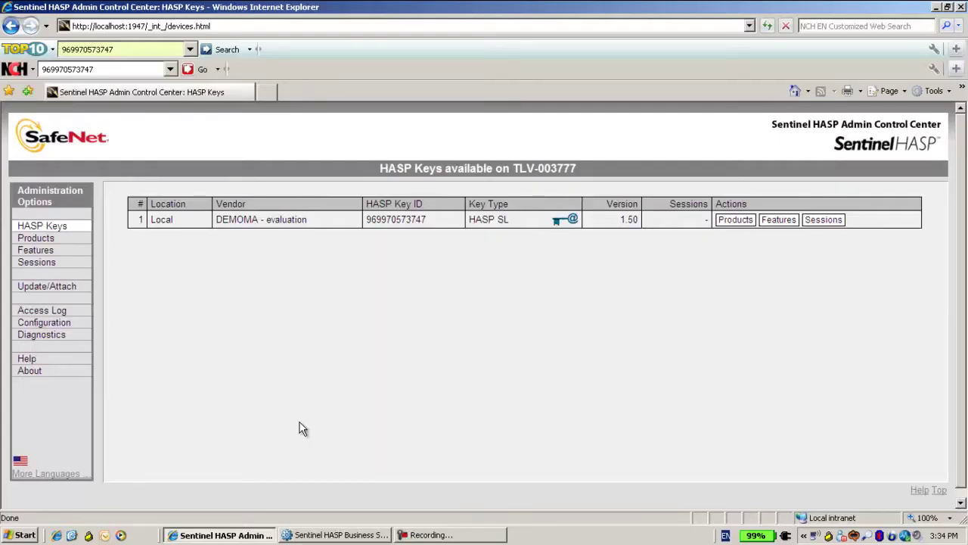
pyautogui.click(740, 223)
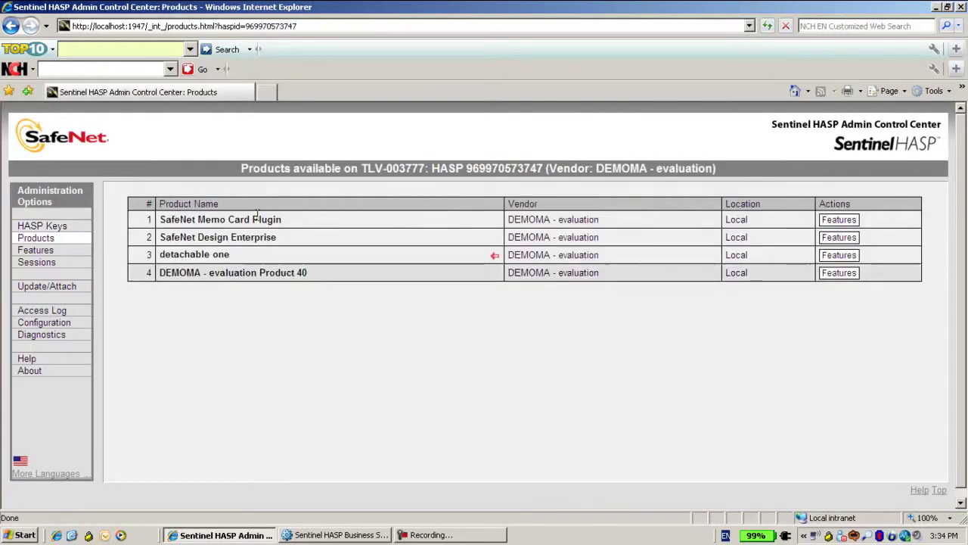
pyautogui.moveTo(175, 258)
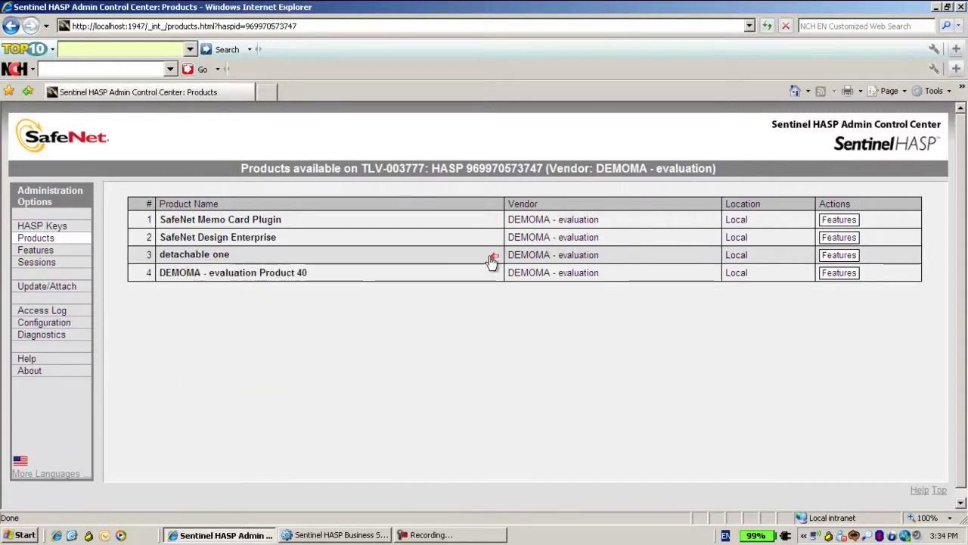
pyautogui.moveTo(495, 259)
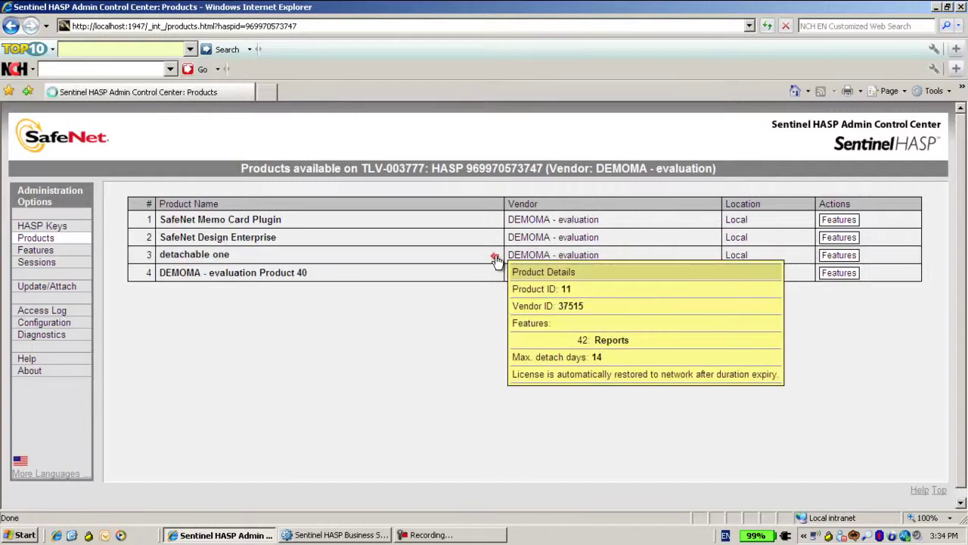
pyautogui.click(837, 256)
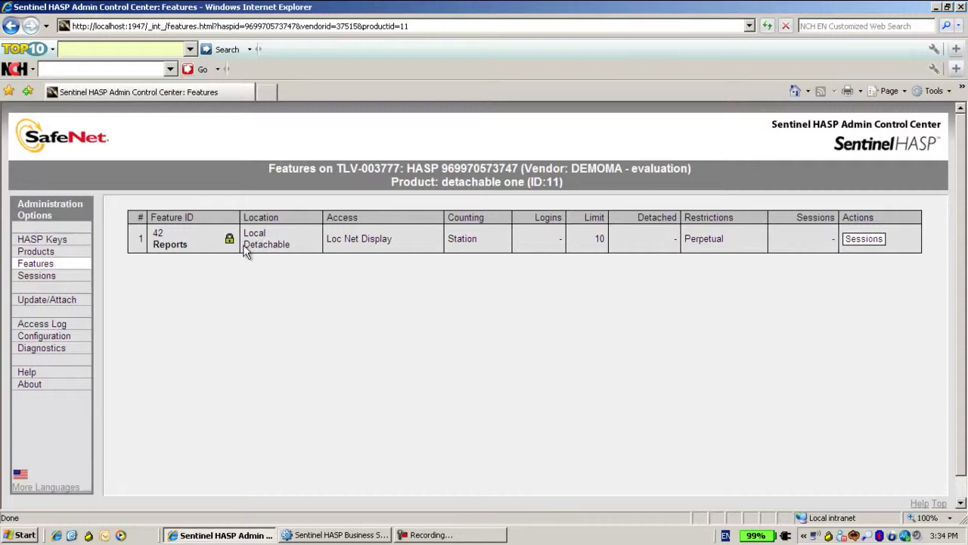
pyautogui.moveTo(245, 251); pyautogui.dragTo(298, 257)
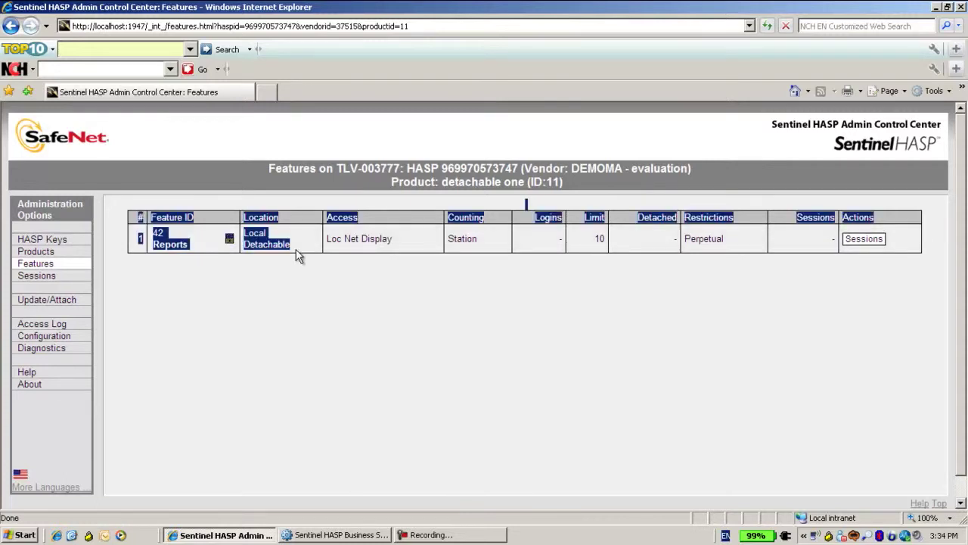
pyautogui.click(381, 283)
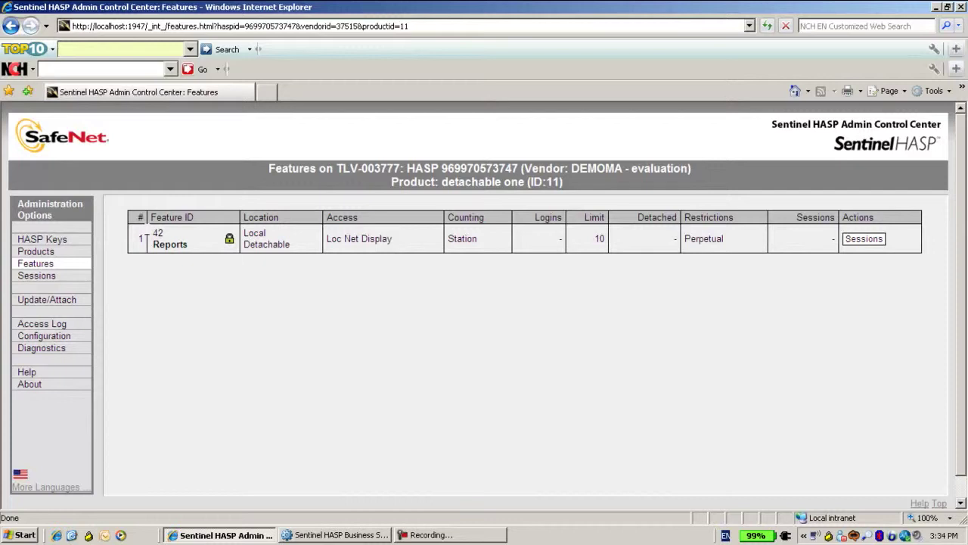
pyautogui.click(58, 265)
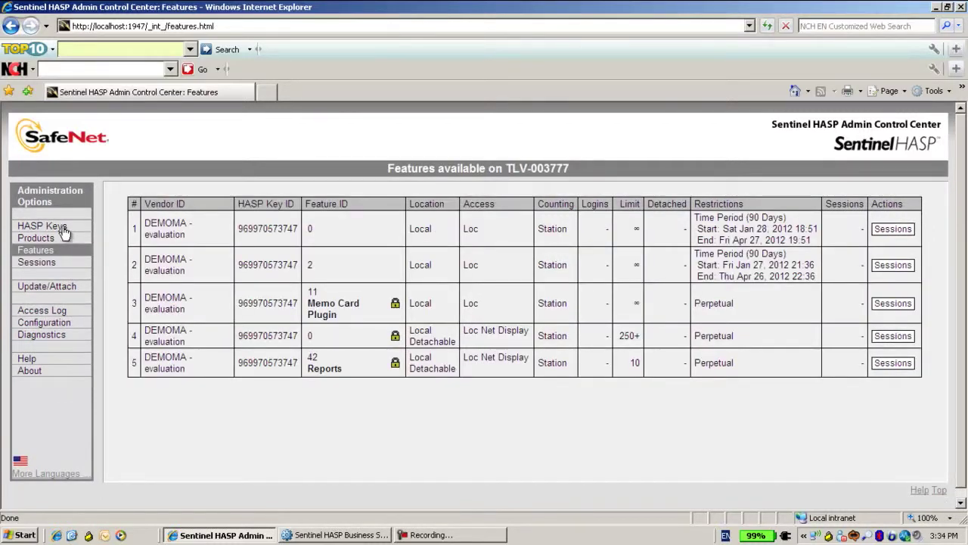
pyautogui.click(67, 239)
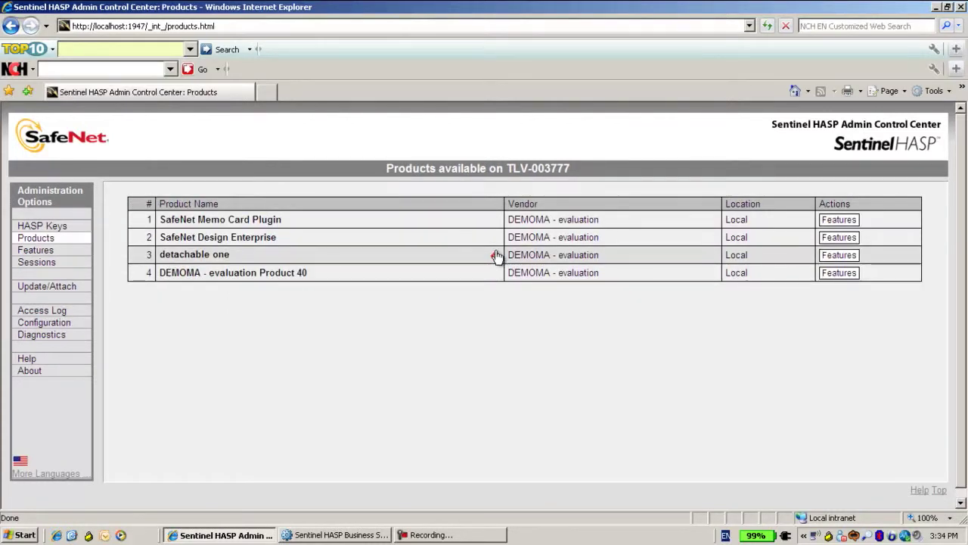
pyautogui.moveTo(439, 260)
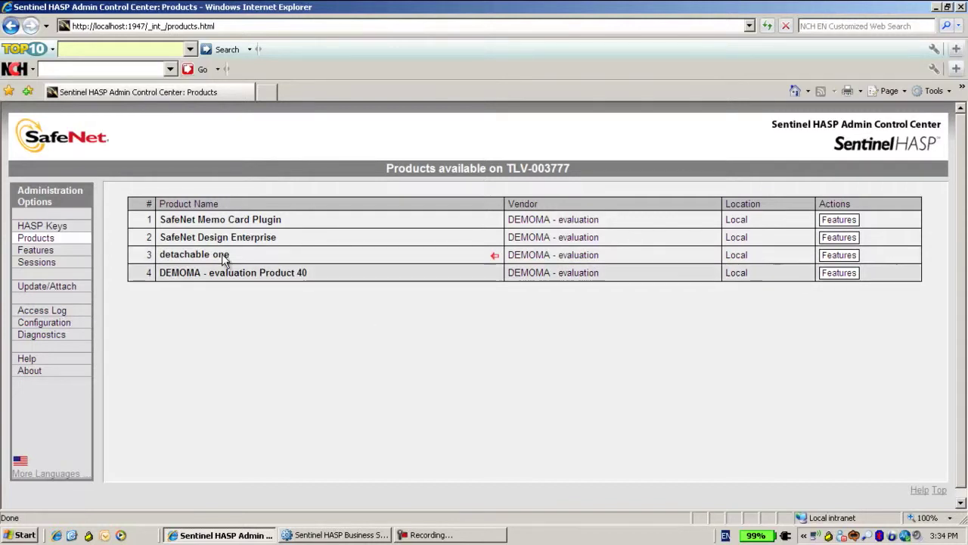
pyautogui.moveTo(233, 258)
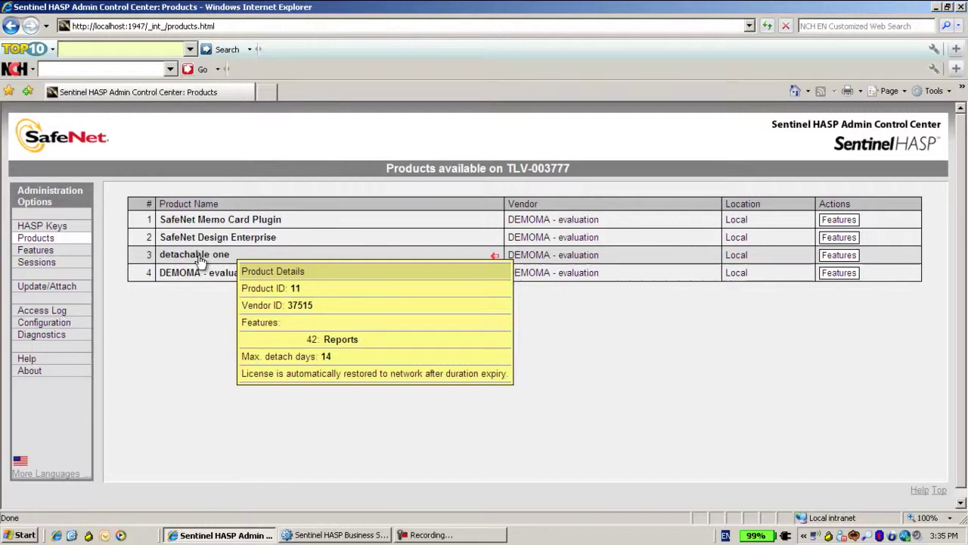
pyautogui.click(61, 325)
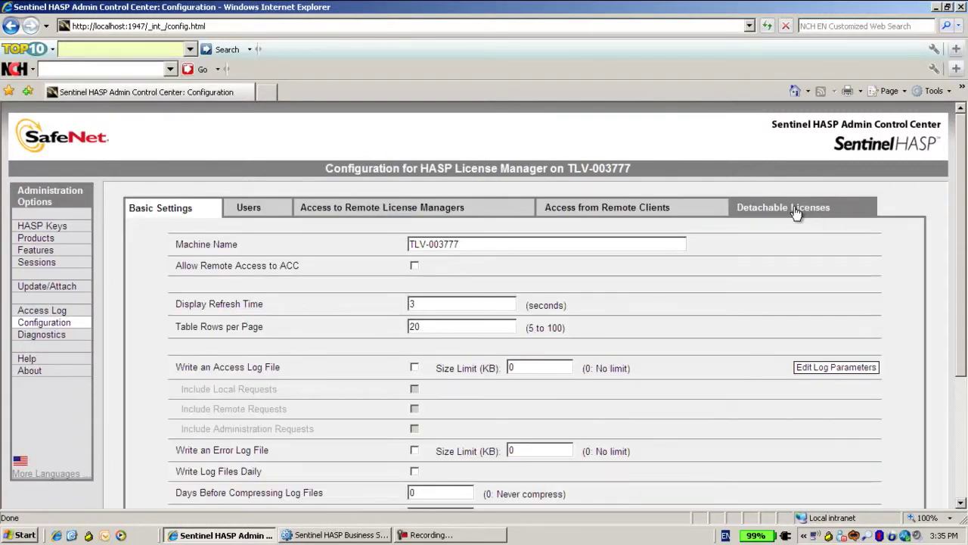
# Enable detaching of licenses with 2 reserved licenses, submit, and return to HASP Keys
pyautogui.click(794, 211)
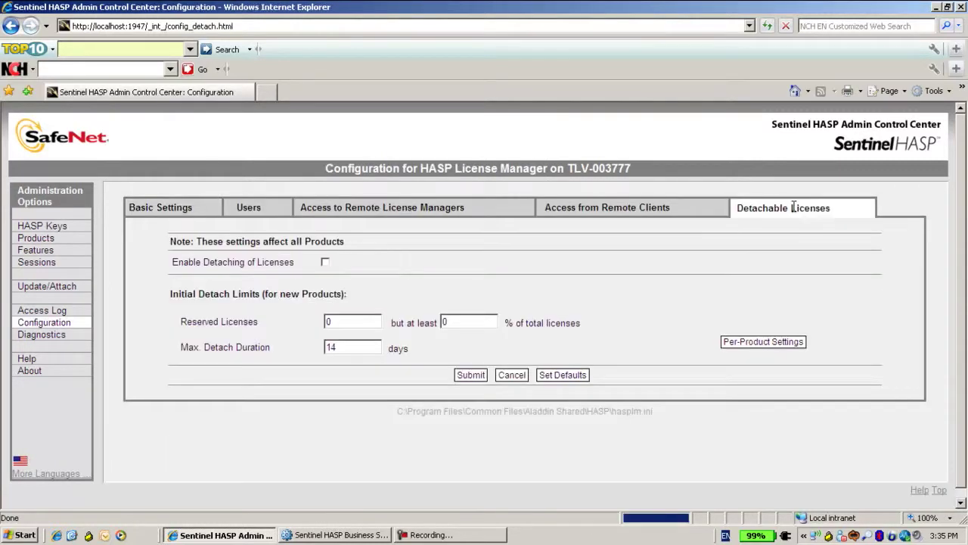
pyautogui.click(362, 269)
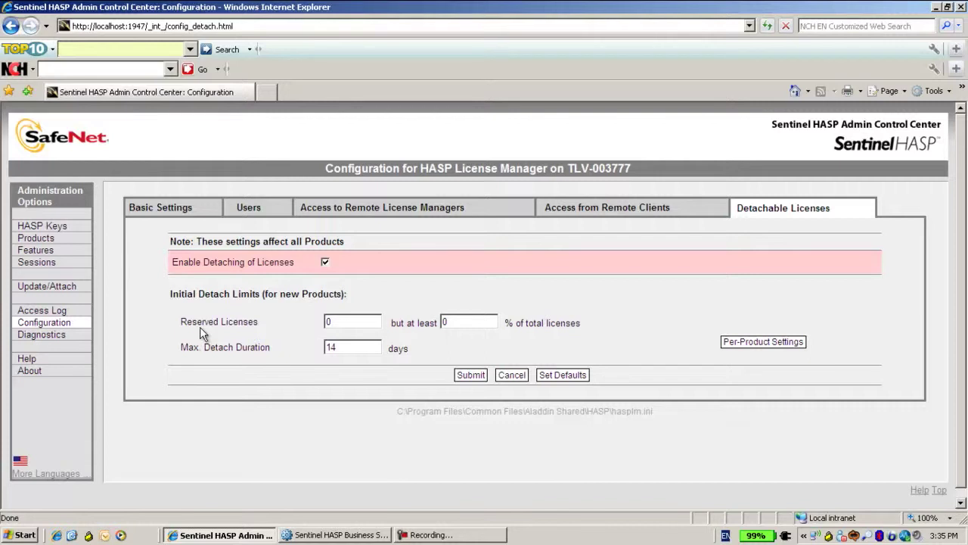
pyautogui.moveTo(234, 333)
pyautogui.moveTo(346, 322)
pyautogui.moveTo(346, 322); pyautogui.dragTo(314, 330)
pyautogui.write('2')
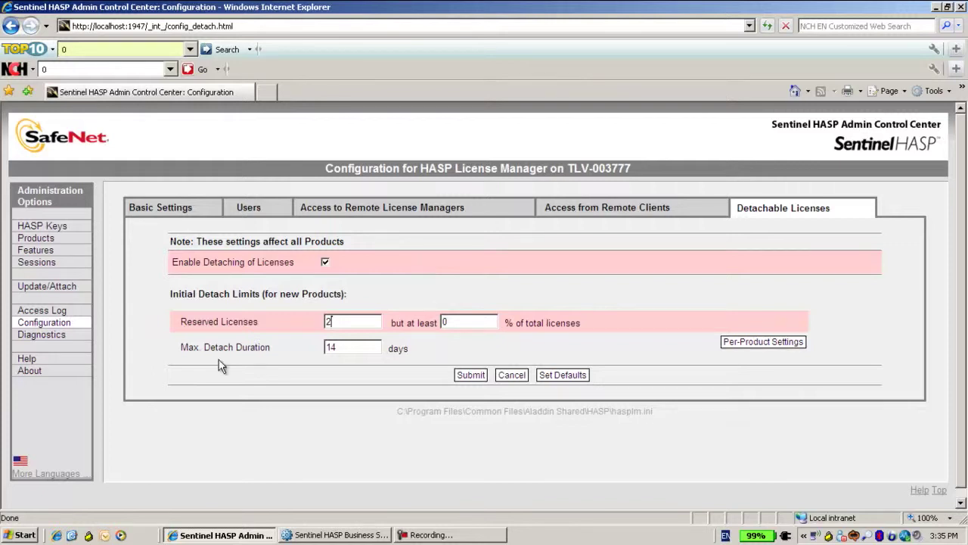
pyautogui.moveTo(254, 355)
pyautogui.moveTo(406, 349)
pyautogui.click(471, 376)
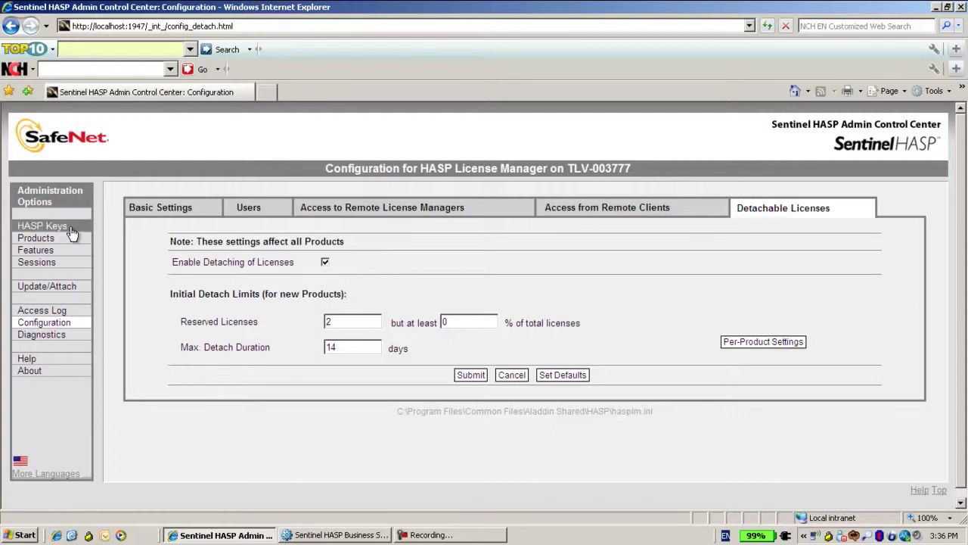
pyautogui.click(42, 226)
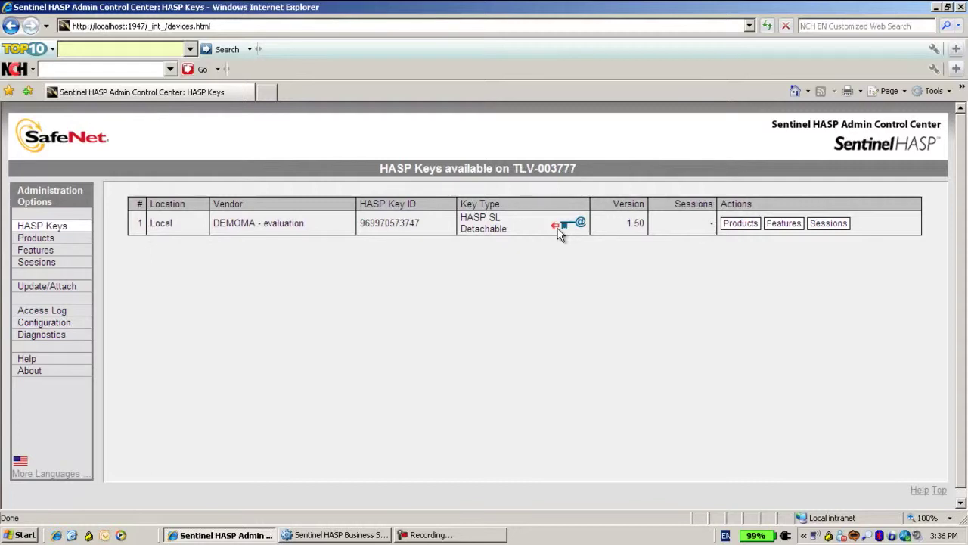
# Open the key's products and the Detach License page for detachable one, showing 8 available
pyautogui.moveTo(557, 231)
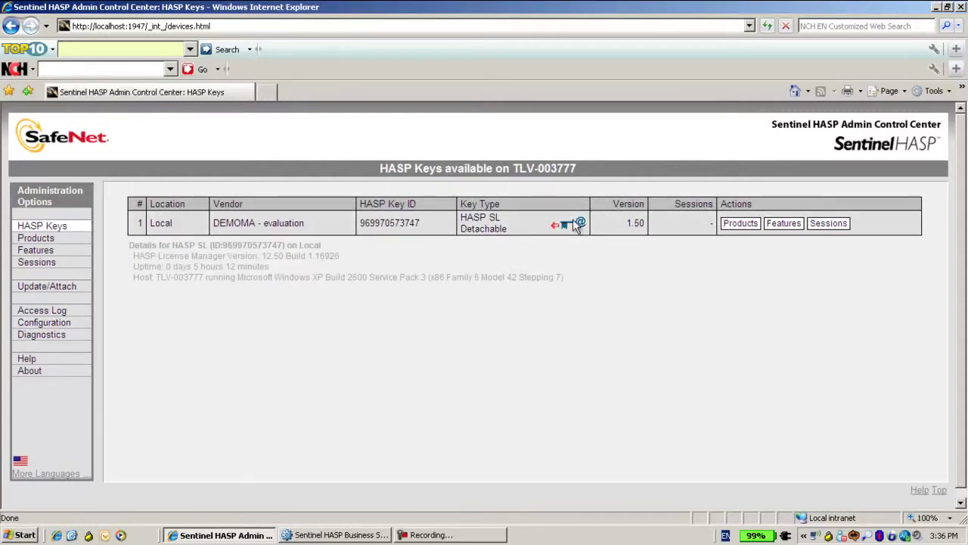
pyautogui.click(741, 224)
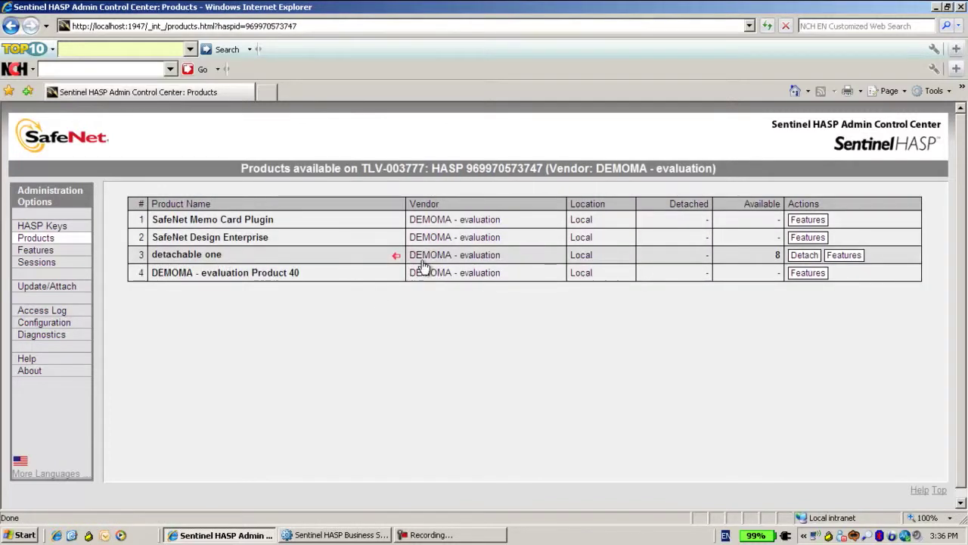
pyautogui.moveTo(616, 258)
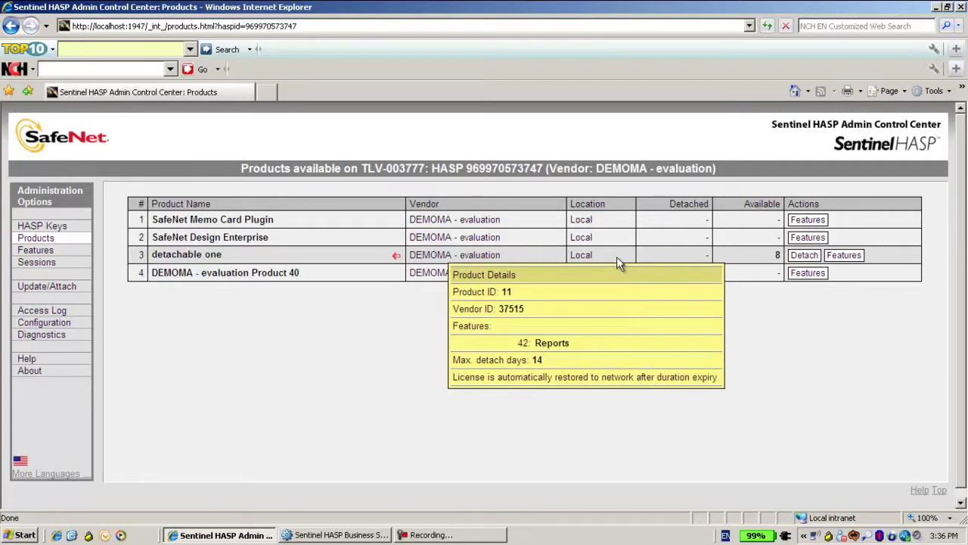
pyautogui.click(800, 257)
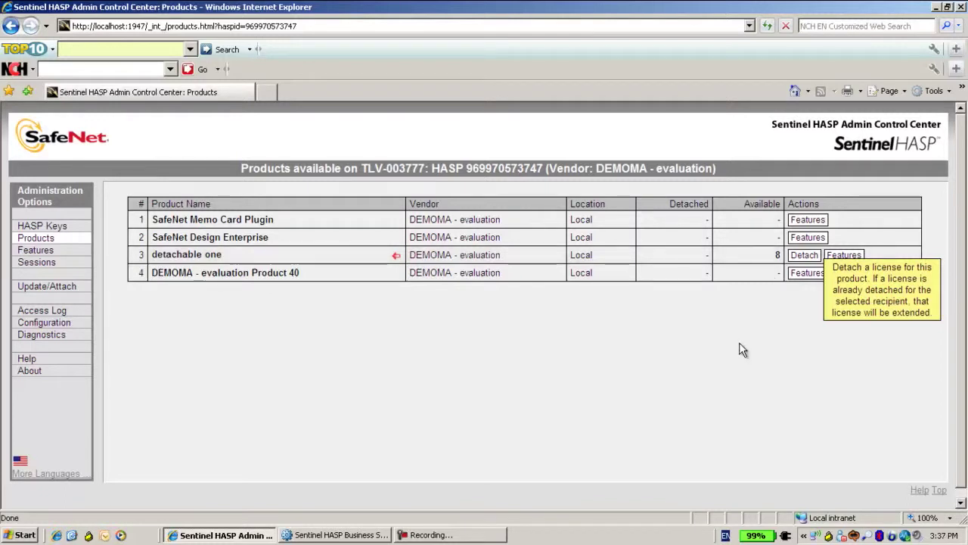
pyautogui.click(801, 257)
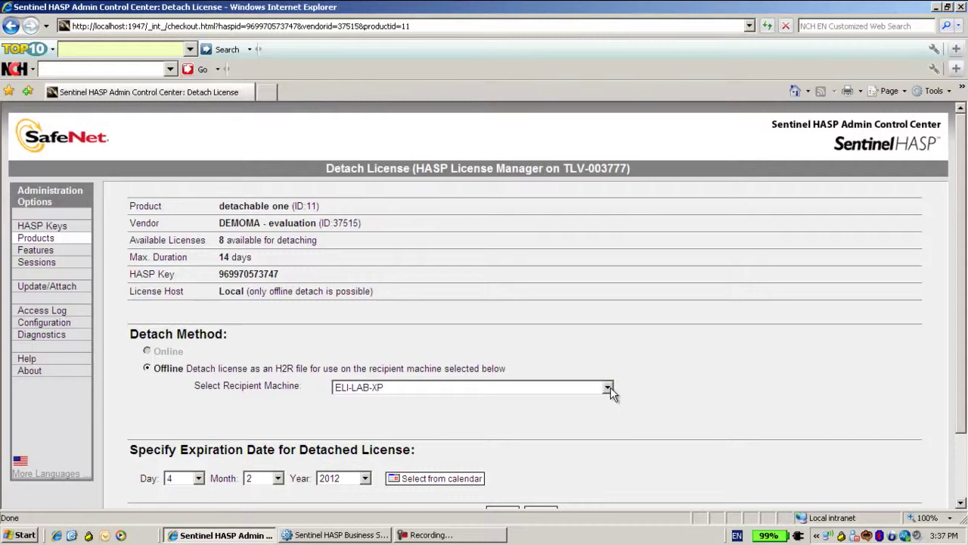
# Detach the license for recipient ELI-LAB-XP with the expiry day set to 10
pyautogui.scroll(-1, 963, 367)
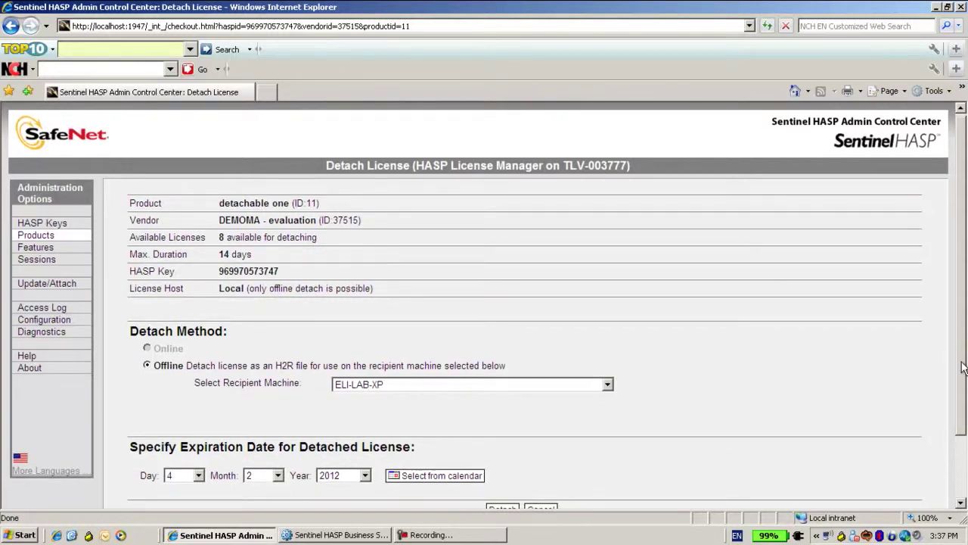
pyautogui.scroll(-2, 963, 372)
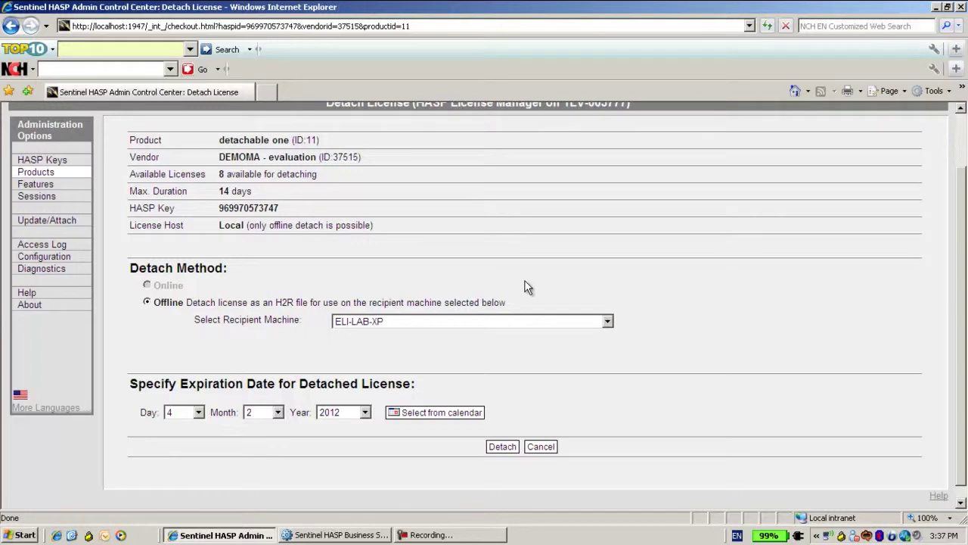
pyautogui.click(608, 323)
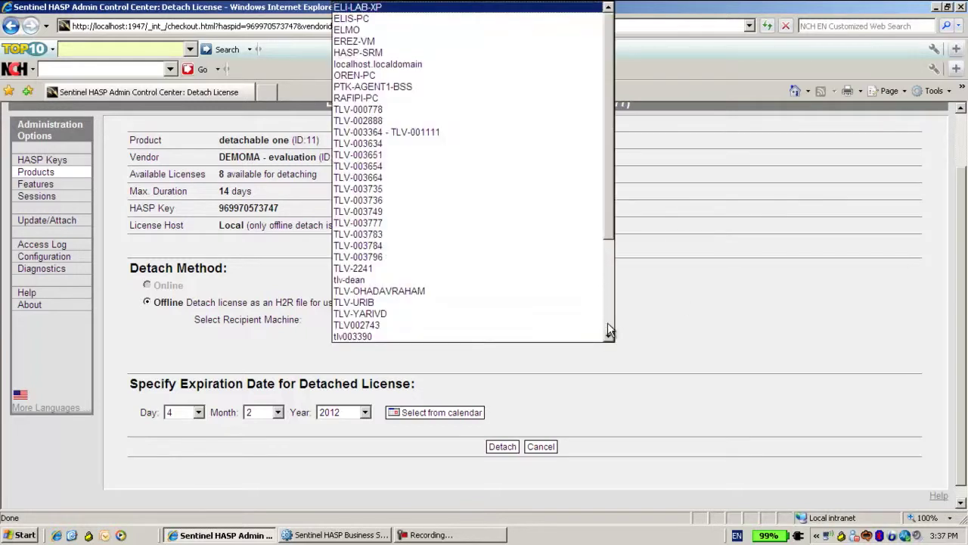
pyautogui.click(683, 303)
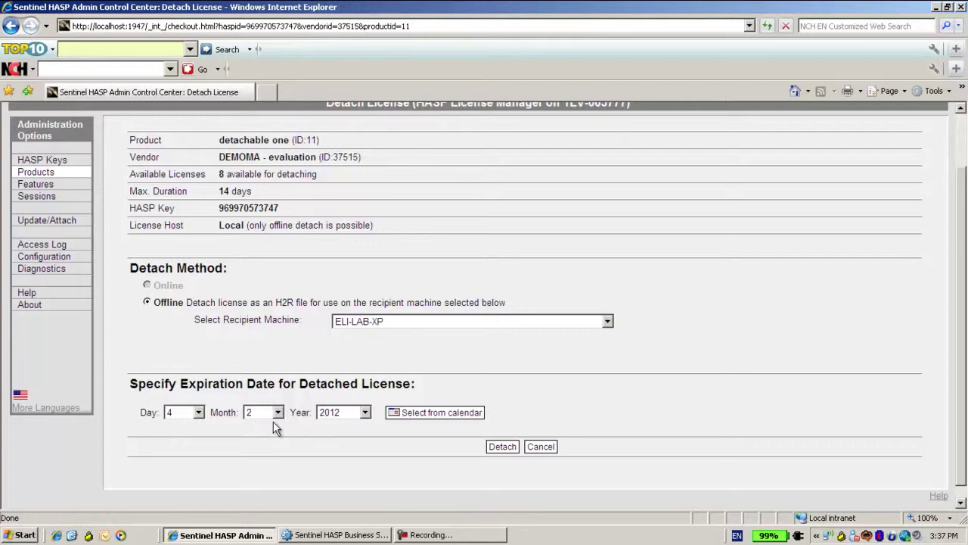
pyautogui.click(198, 412)
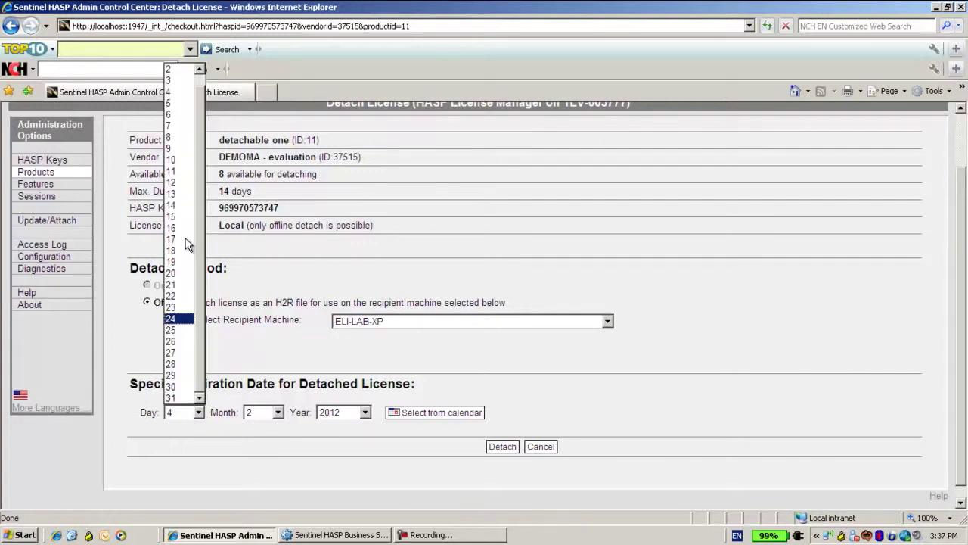
pyautogui.click(180, 161)
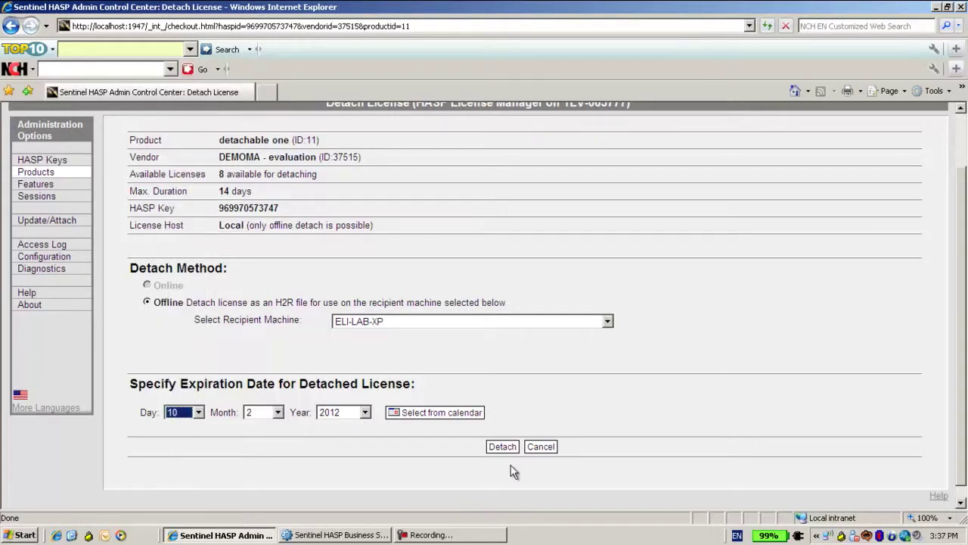
pyautogui.click(501, 447)
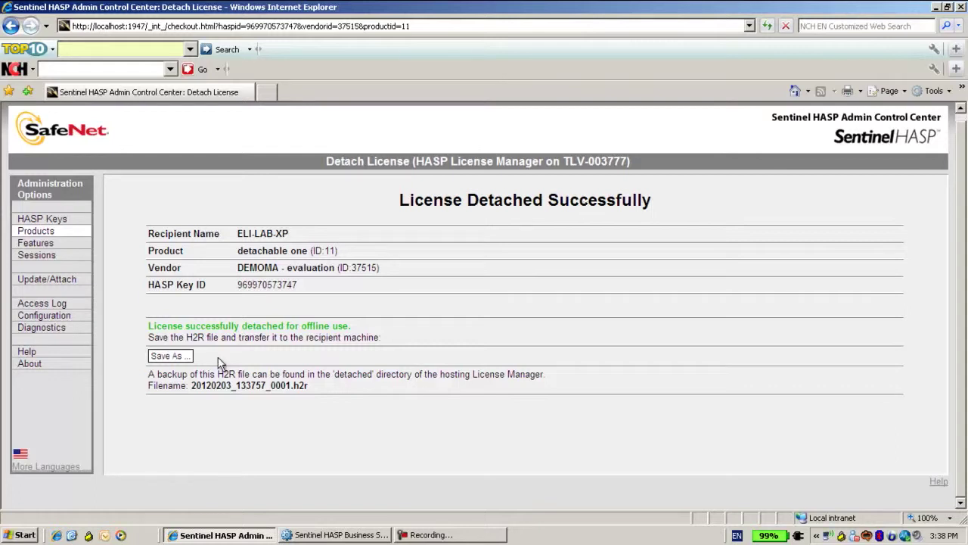
# Save the 20120203_133757_0001.h2r file to the desktop and minimize the browser
pyautogui.click(170, 355)
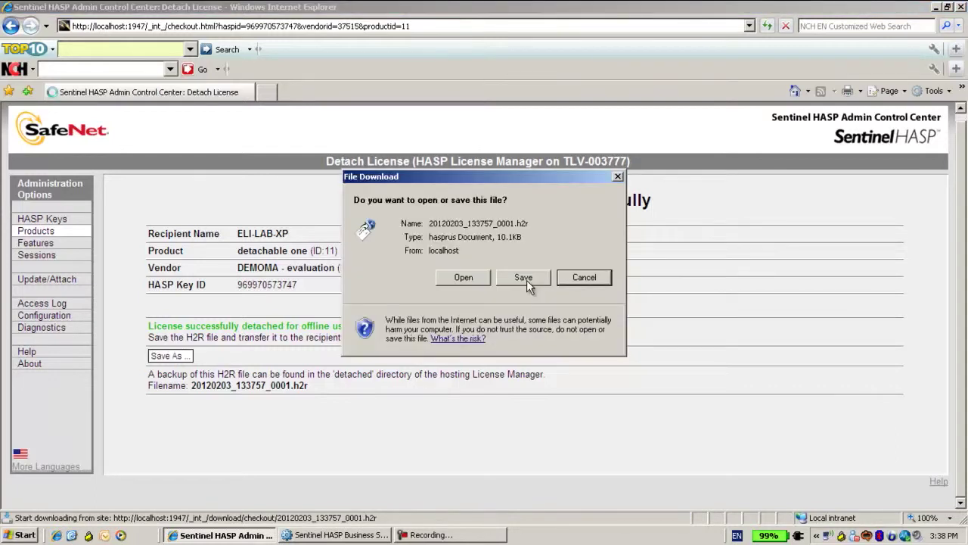
pyautogui.click(523, 278)
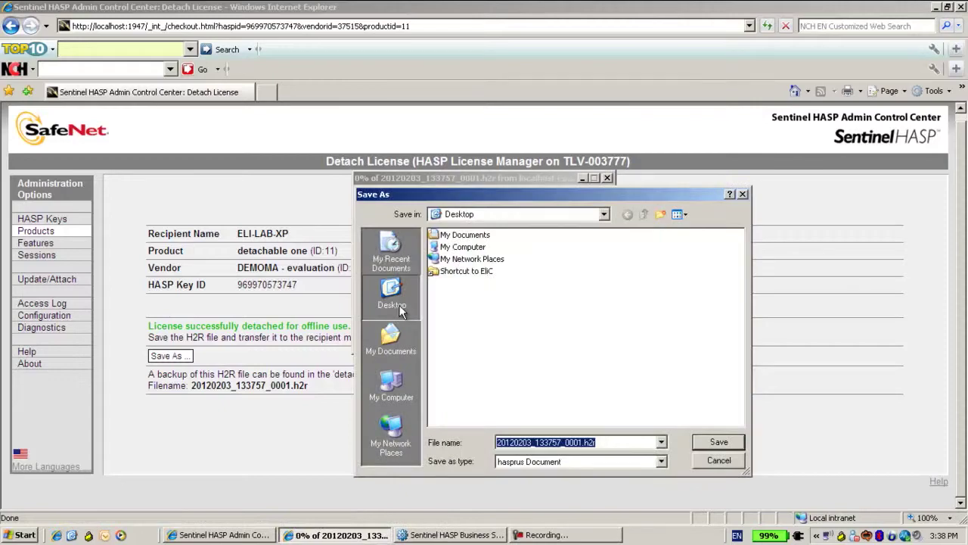
pyautogui.click(716, 443)
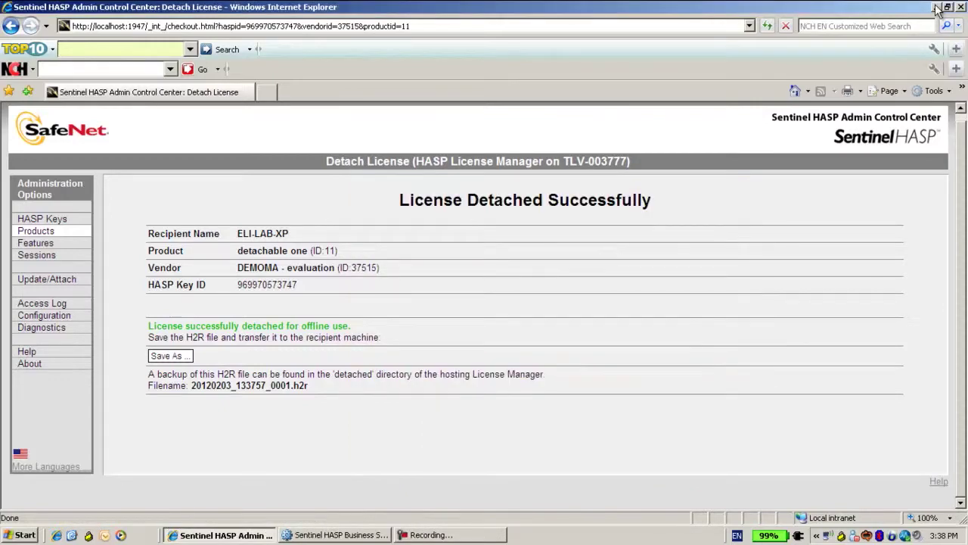
pyautogui.click(933, 7)
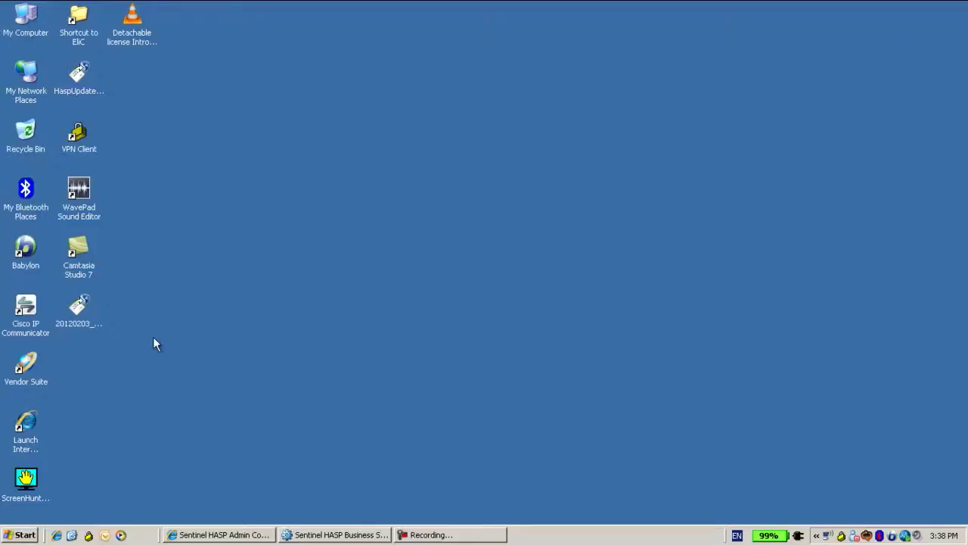
pyautogui.click(78, 323)
pyautogui.moveTo(104, 341)
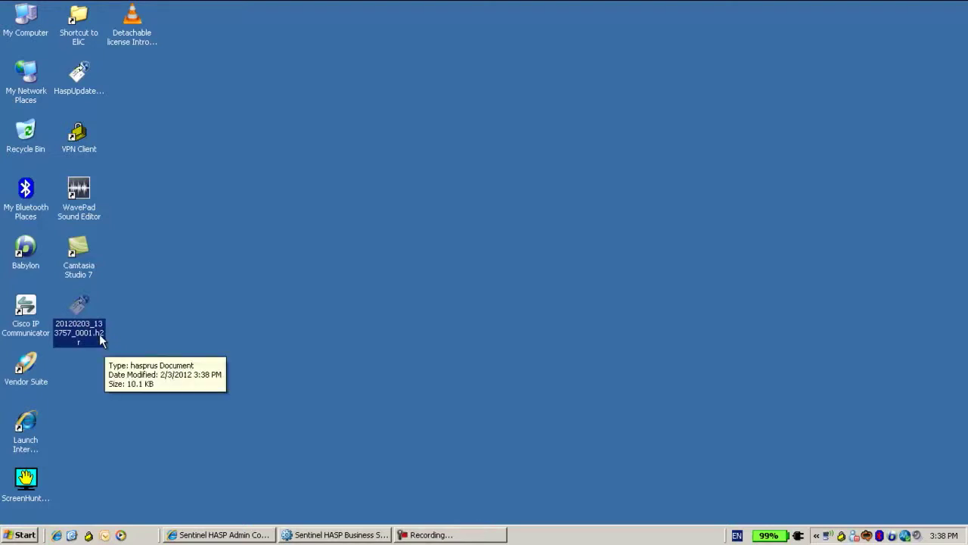